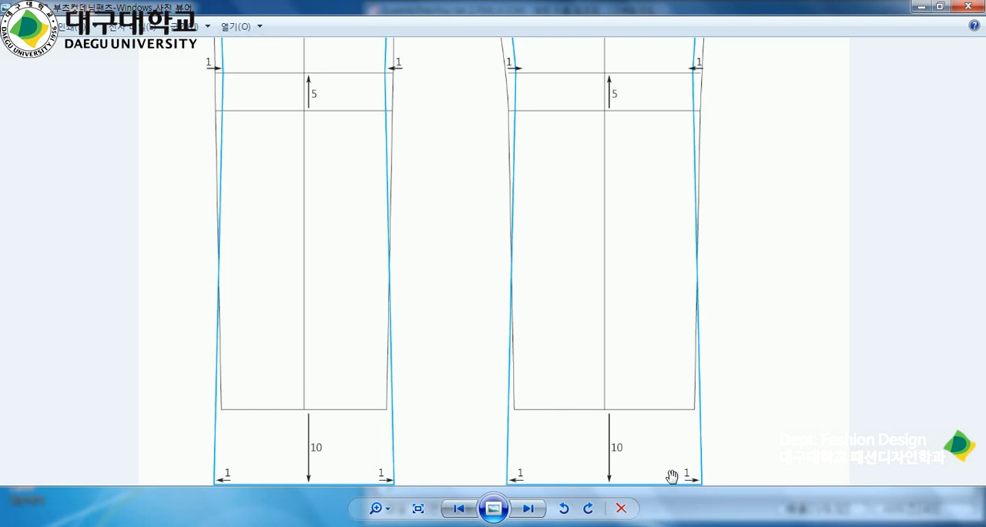
Examine the boot-cut denim pants draft, then place its viewer beside the pattern program with both the front and back pieces showing.
{"action": "left_click_drag", "start_coordinate": [555, 77], "coordinate": [563, 274]}
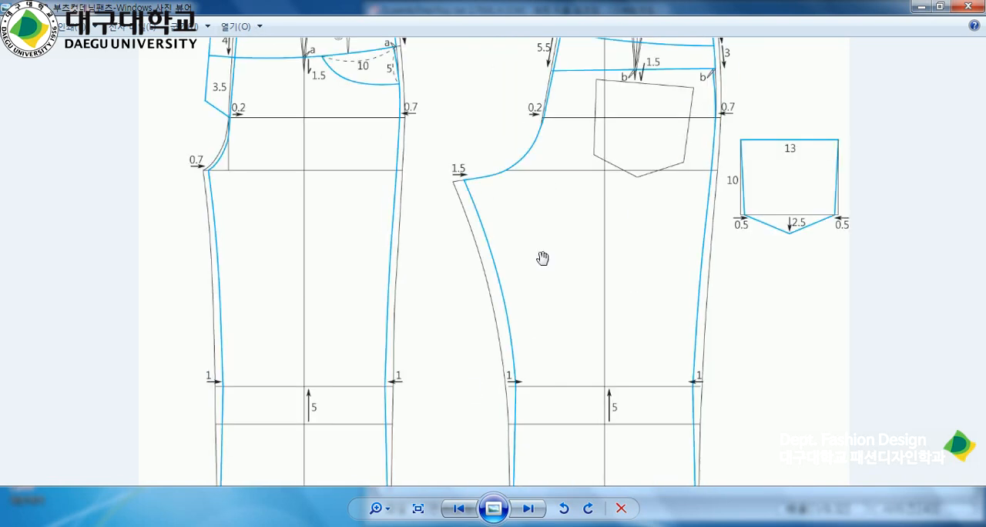
{"action": "left_click_drag", "start_coordinate": [547, 198], "coordinate": [553, 280]}
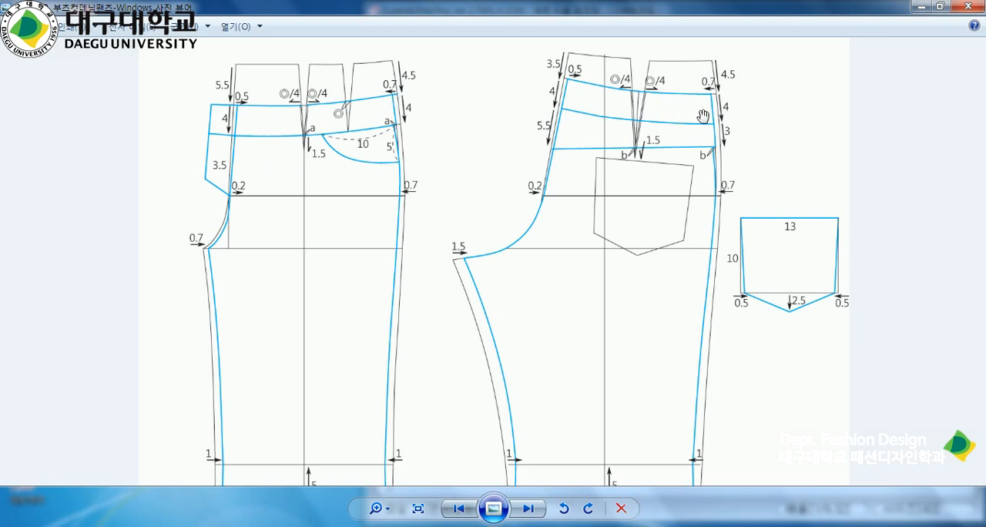
{"action": "left_click_drag", "start_coordinate": [605, 149], "coordinate": [604, 147]}
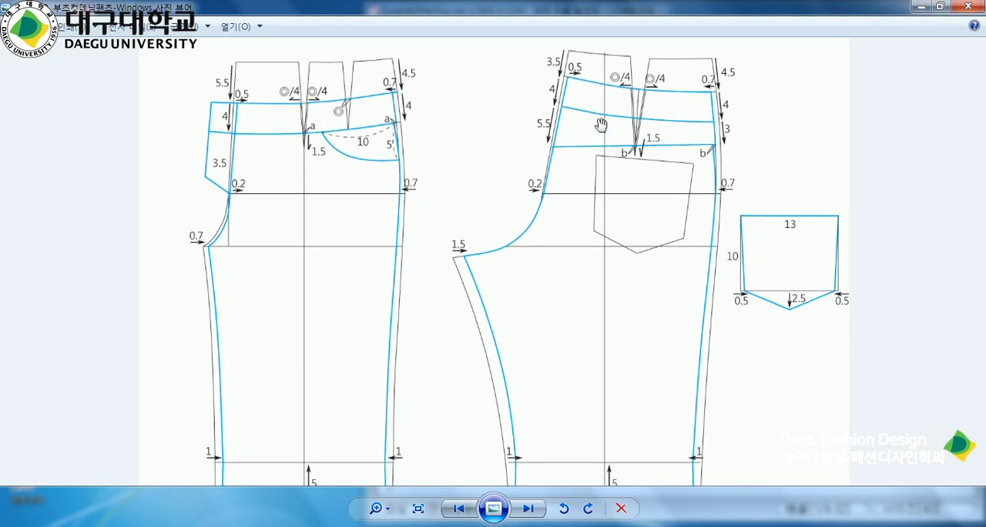
{"action": "left_click", "coordinate": [940, 6]}
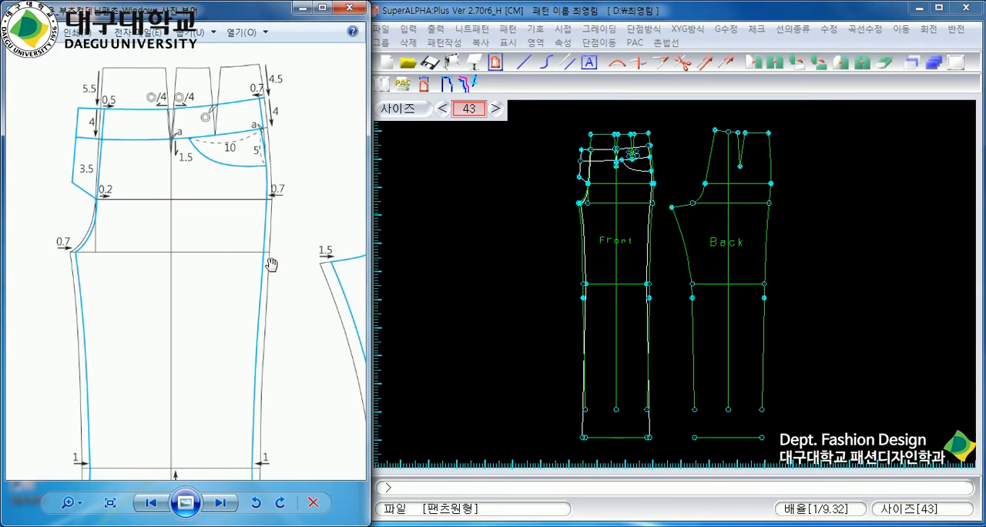
{"action": "left_click_drag", "start_coordinate": [303, 254], "coordinate": [94, 224]}
{"action": "left_click_drag", "start_coordinate": [329, 234], "coordinate": [224, 249]}
{"action": "scroll", "coordinate": [239, 260], "scroll_direction": "up", "scroll_amount": 3}
{"action": "scroll", "coordinate": [238, 260], "scroll_direction": "down", "scroll_amount": 3}
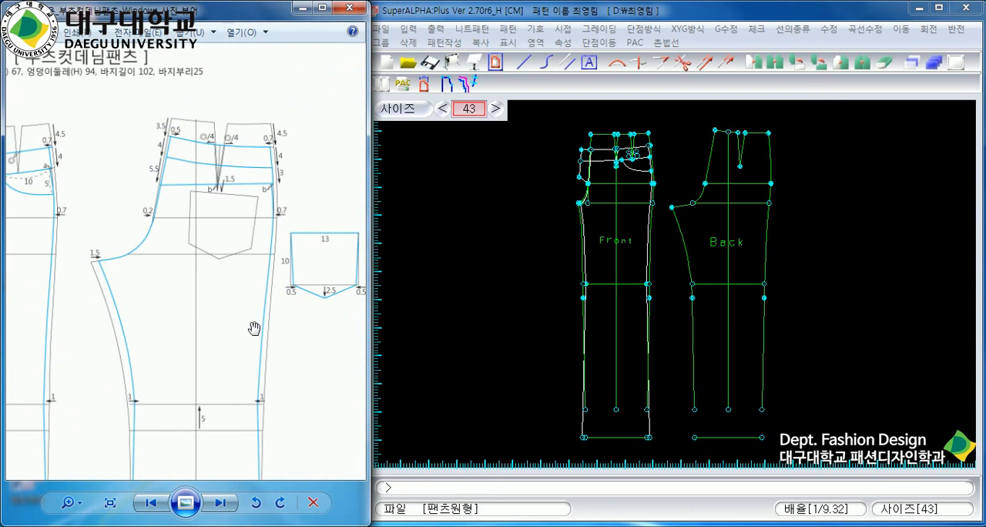
{"action": "left_click_drag", "start_coordinate": [251, 377], "coordinate": [224, 262]}
{"action": "scroll", "coordinate": [243, 287], "scroll_direction": "up", "scroll_amount": 1}
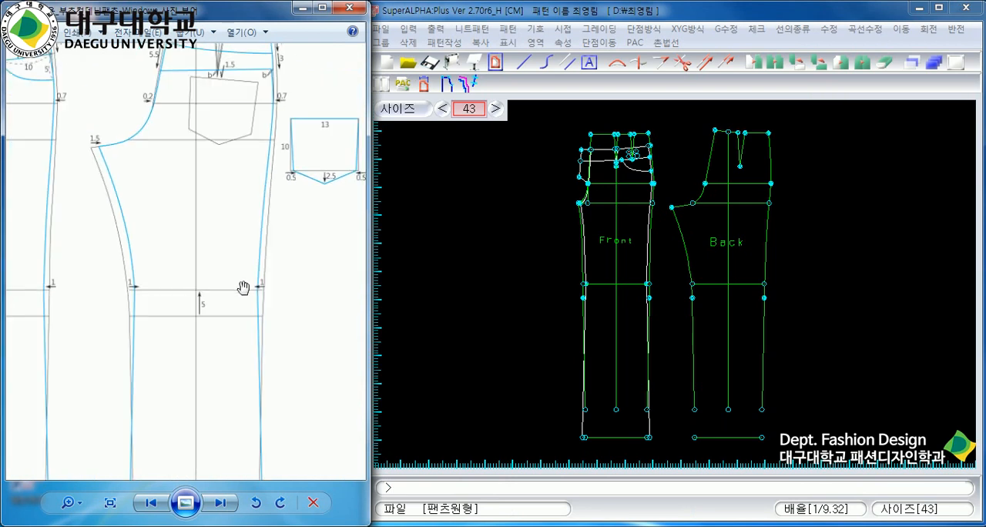
{"action": "scroll", "coordinate": [243, 287], "scroll_direction": "down", "scroll_amount": 2}
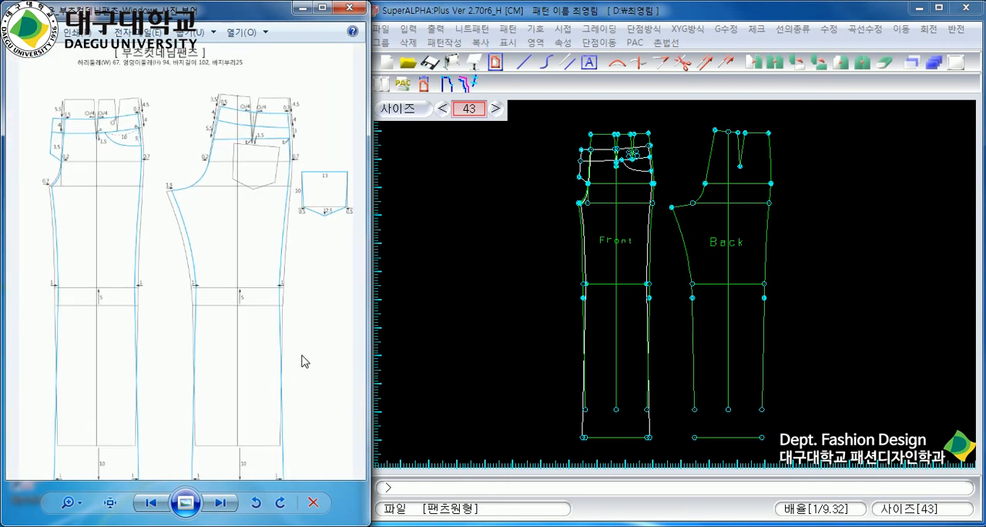
Switch to SuperALPHA:Plus and draw a two-point line on the back's inseam from 1.5 cm inside the crotch point to 1 cm inside the knee line.
{"action": "left_click", "coordinate": [809, 401]}
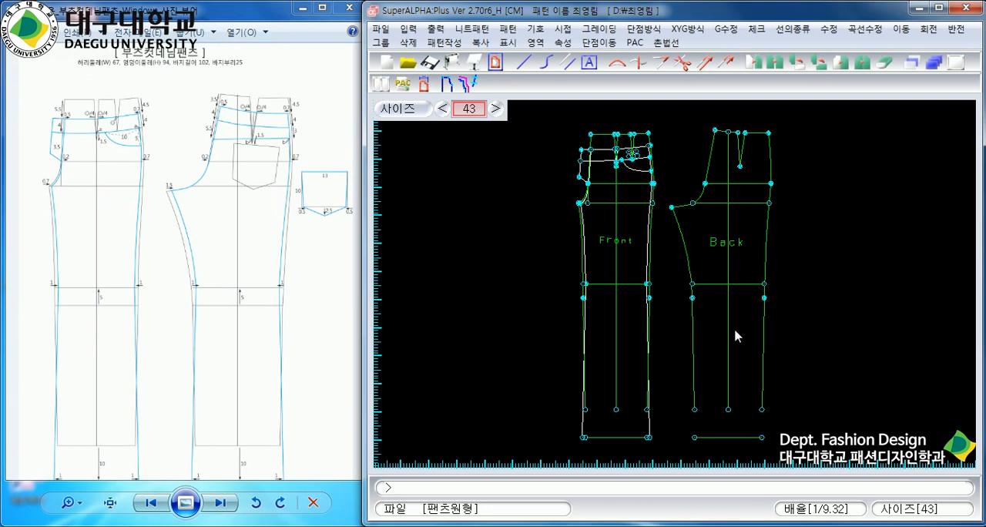
{"action": "scroll", "coordinate": [741, 314], "scroll_direction": "up", "scroll_amount": 3}
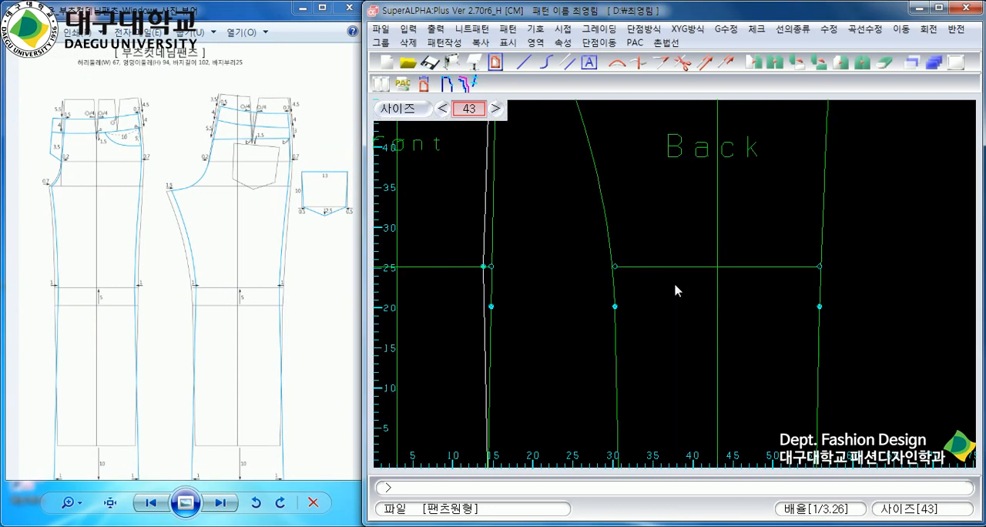
{"action": "left_click", "coordinate": [523, 62]}
{"action": "scroll", "coordinate": [621, 161], "scroll_direction": "up", "scroll_amount": 1}
{"action": "scroll", "coordinate": [674, 281], "scroll_direction": "down", "scroll_amount": 1}
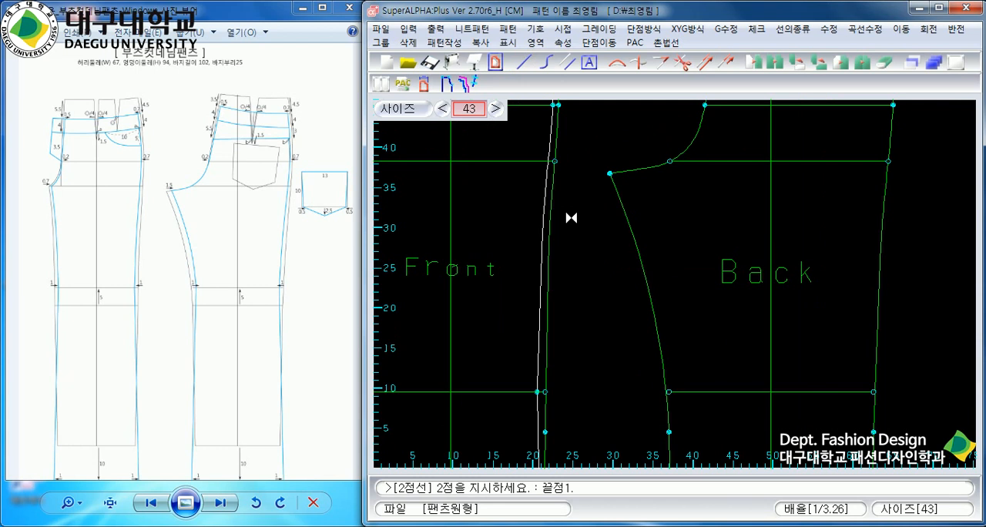
{"action": "key", "text": "Return"}
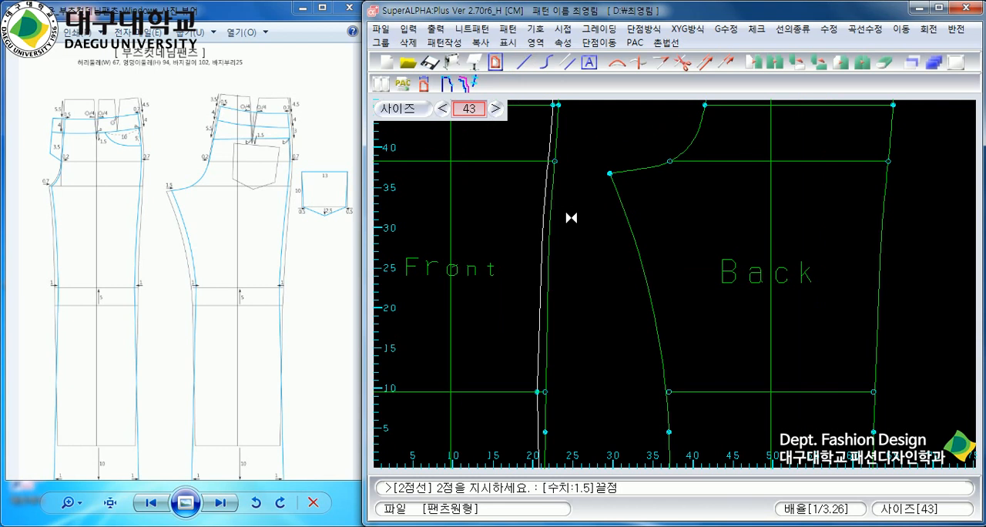
{"action": "left_click", "coordinate": [622, 172]}
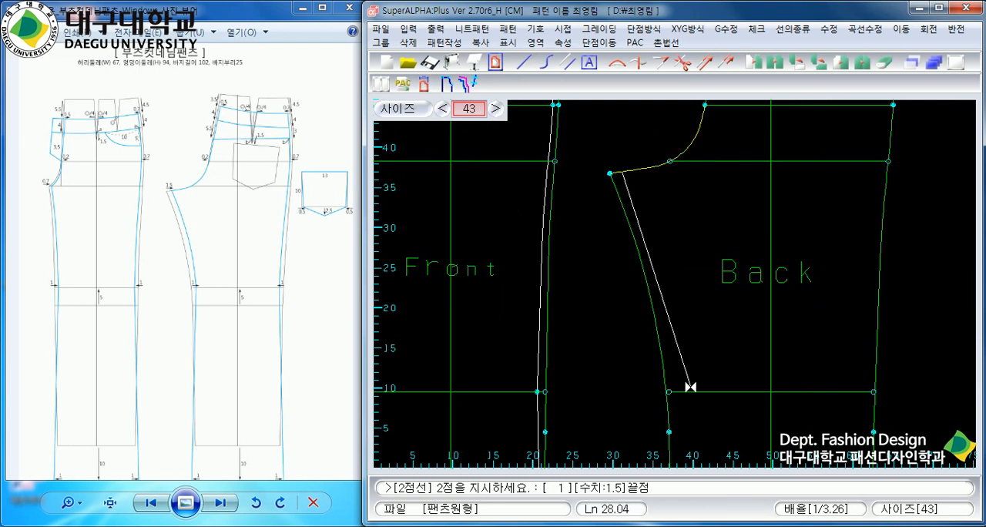
{"action": "type", "text": "1"}
{"action": "key", "text": "Return"}
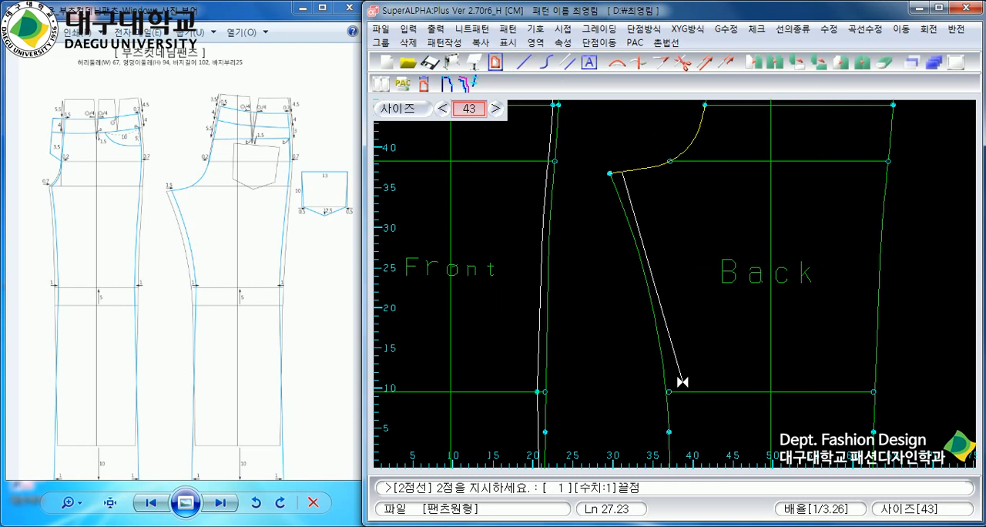
{"action": "left_click", "coordinate": [684, 395]}
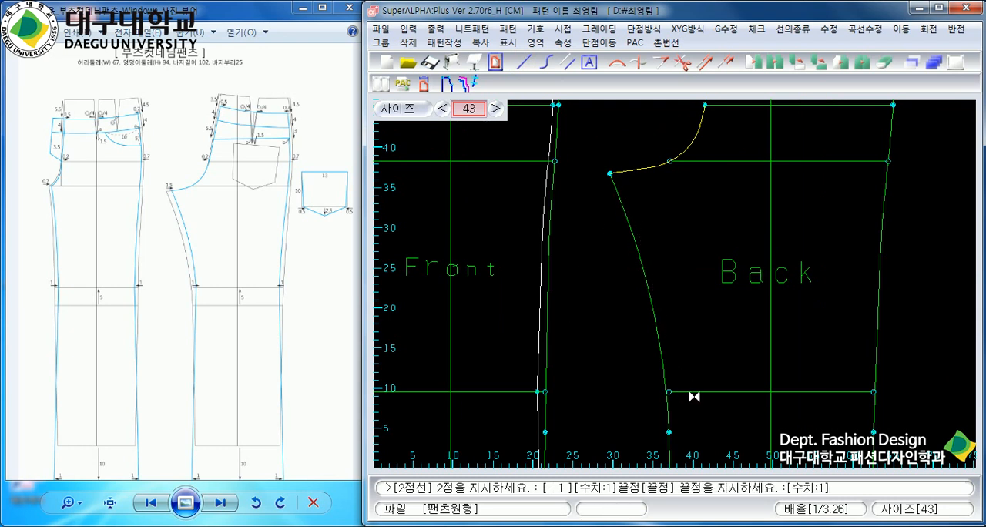
{"action": "left_click", "coordinate": [684, 391]}
Draw a two-point line from the back's new inseam knee point to 1 cm outside the hem line's inseam end.
{"action": "scroll", "coordinate": [689, 393], "scroll_direction": "up", "scroll_amount": 2}
{"action": "scroll", "coordinate": [674, 285], "scroll_direction": "up", "scroll_amount": 1}
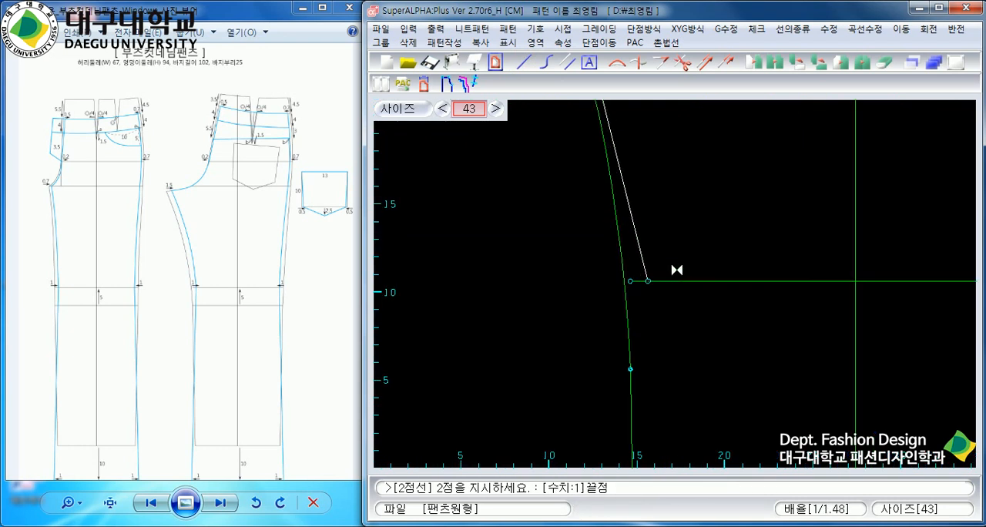
{"action": "key", "text": "Return"}
{"action": "scroll", "coordinate": [722, 277], "scroll_direction": "down", "scroll_amount": 6}
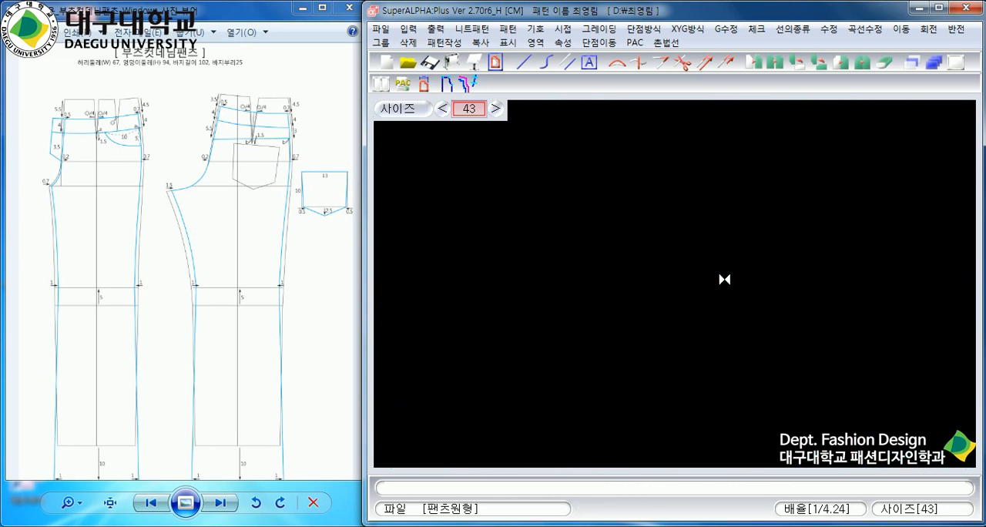
{"action": "scroll", "coordinate": [681, 433], "scroll_direction": "up", "scroll_amount": 2}
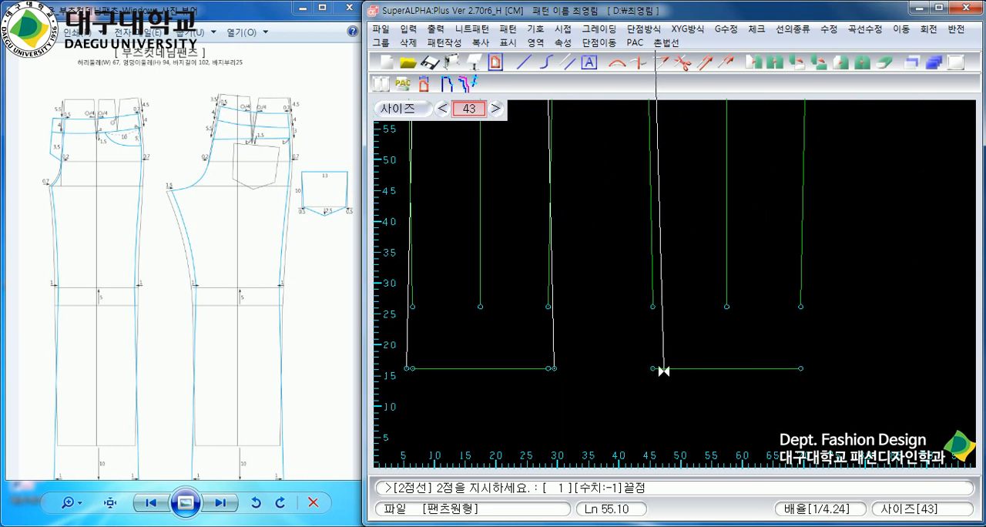
{"action": "left_click", "coordinate": [647, 368]}
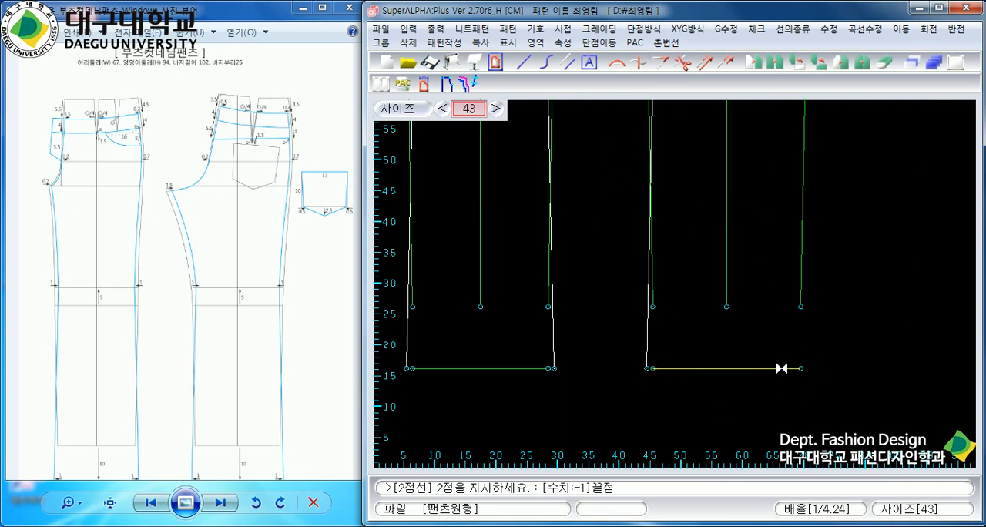
Draw the back's lower side seam as a two-point line from 1 cm outside the hem line to 1 cm inside the knee line.
{"action": "left_click", "coordinate": [781, 368]}
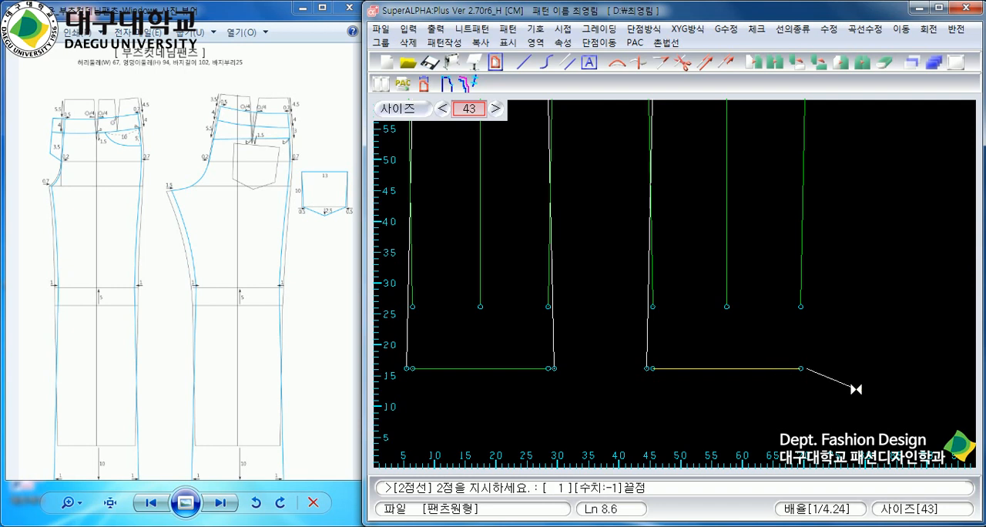
{"action": "scroll", "coordinate": [856, 389], "scroll_direction": "down", "scroll_amount": 3}
{"action": "scroll", "coordinate": [726, 163], "scroll_direction": "up", "scroll_amount": 7}
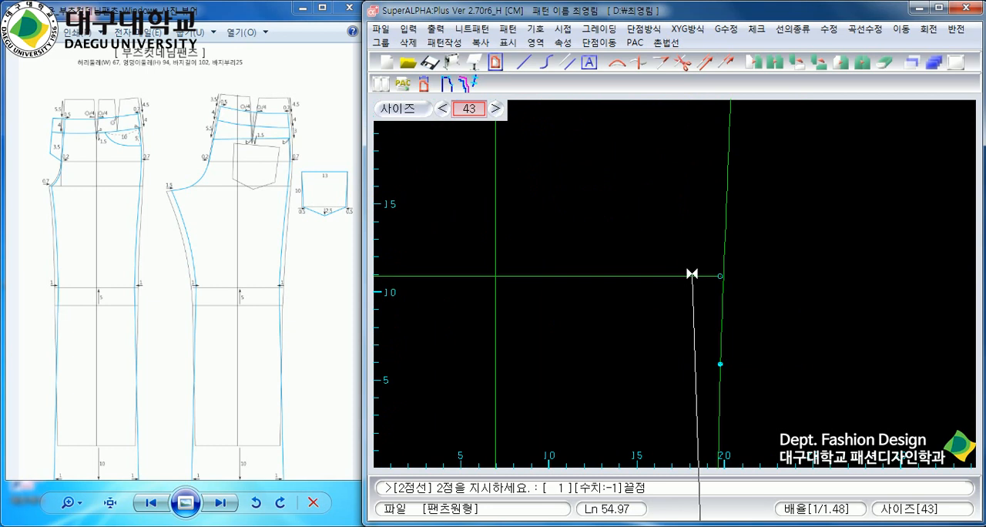
{"action": "key", "text": "Return"}
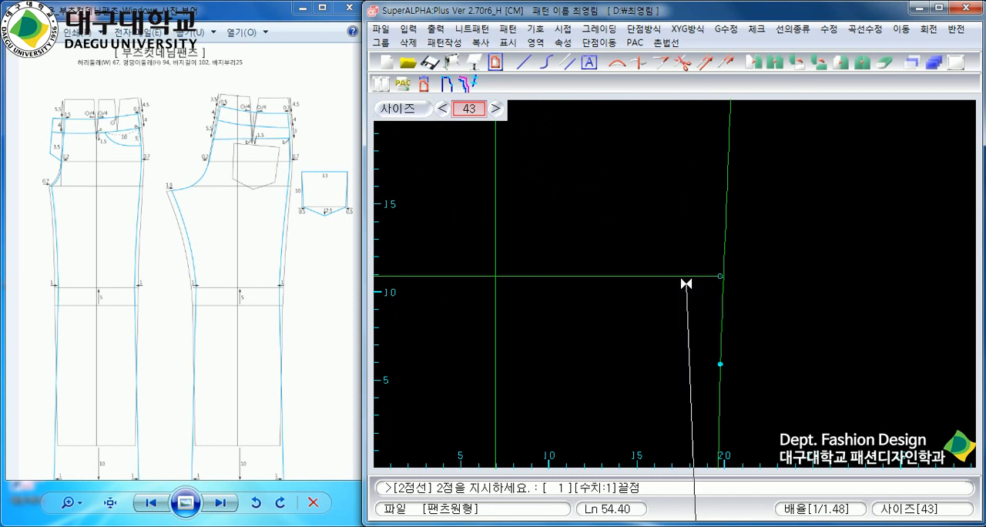
{"action": "left_click", "coordinate": [697, 278]}
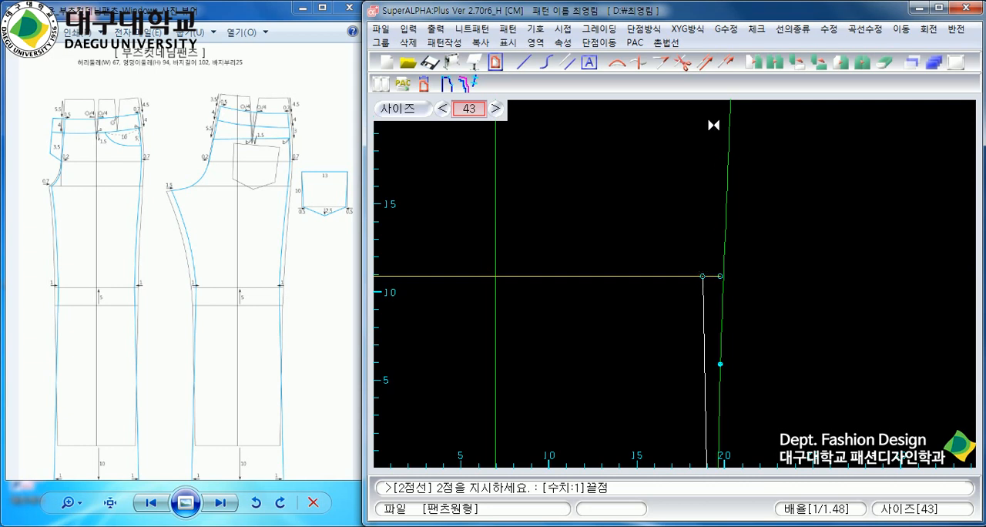
Draw a two-point line from the back's new side-seam knee point to 0.7 cm inside the hip line's side end.
{"action": "type", "text": "0"}
{"action": "key", "text": "Return"}
{"action": "scroll", "coordinate": [755, 332], "scroll_direction": "down", "scroll_amount": 3}
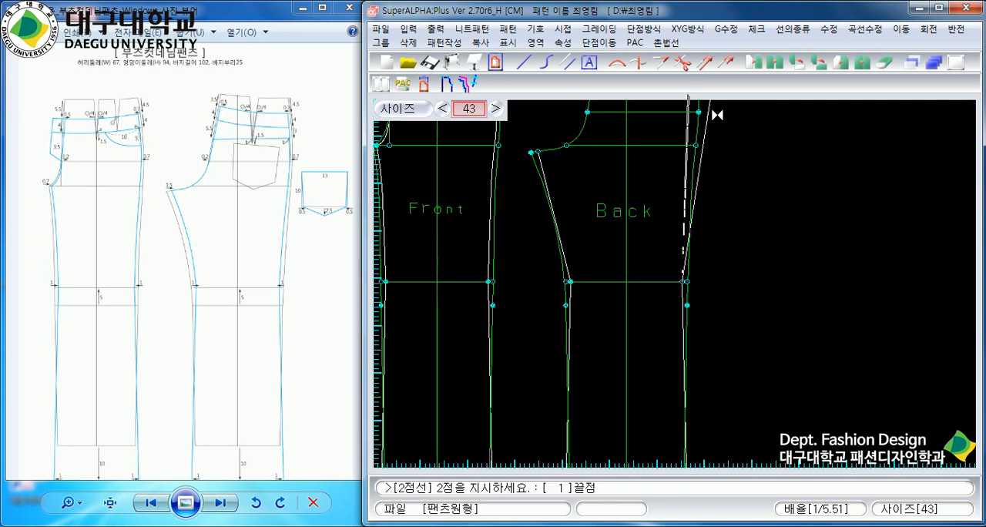
{"action": "scroll", "coordinate": [693, 138], "scroll_direction": "down", "scroll_amount": 2}
{"action": "scroll", "coordinate": [675, 287], "scroll_direction": "up", "scroll_amount": 4}
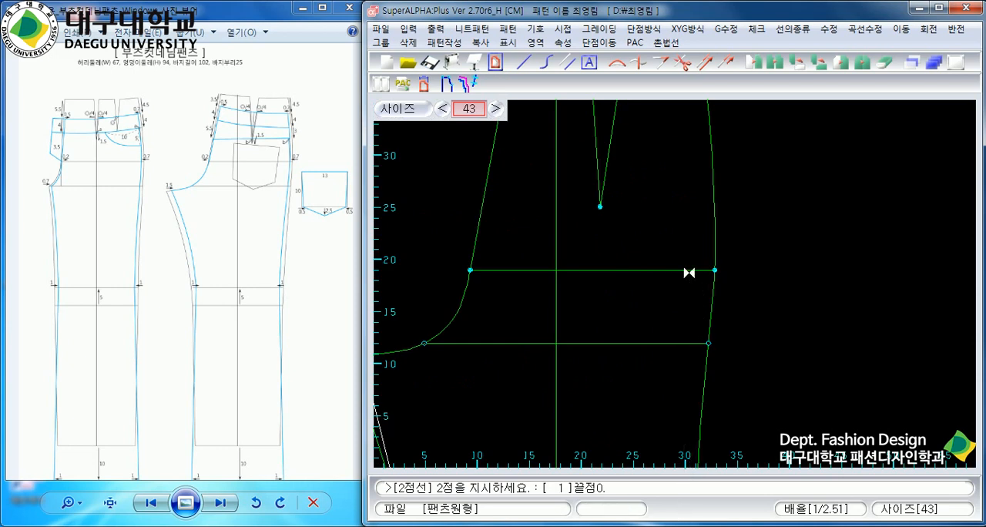
{"action": "key", "text": "Return"}
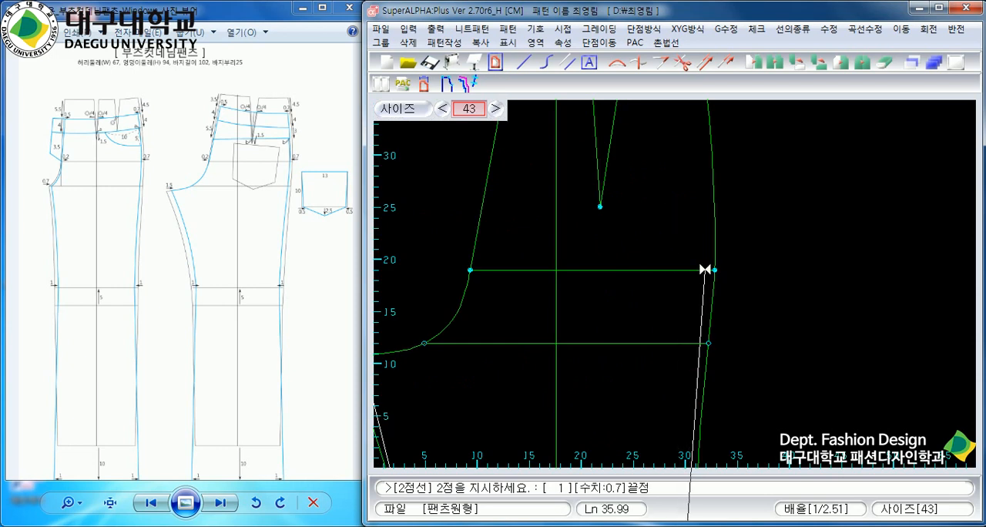
{"action": "left_click", "coordinate": [704, 269]}
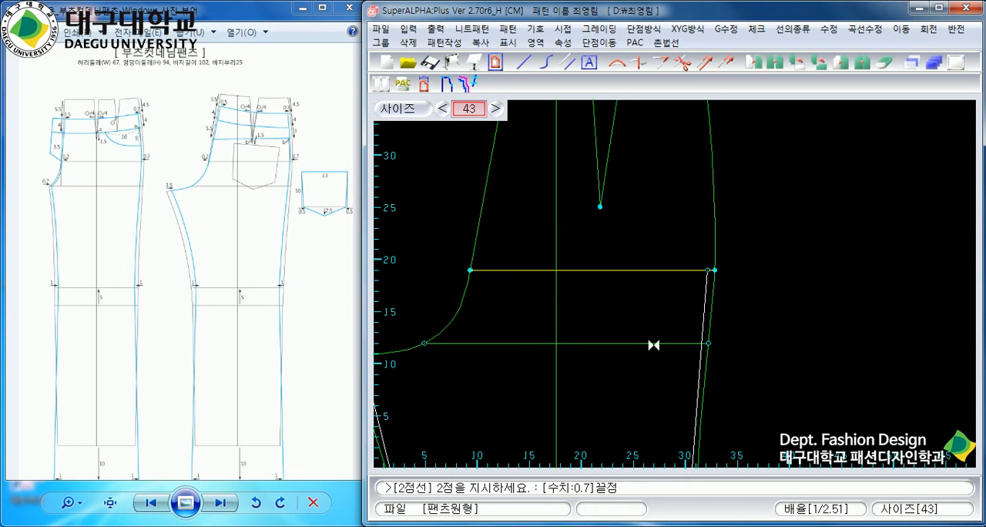
{"action": "scroll", "coordinate": [684, 360], "scroll_direction": "down", "scroll_amount": 3}
{"action": "scroll", "coordinate": [653, 333], "scroll_direction": "up", "scroll_amount": 1}
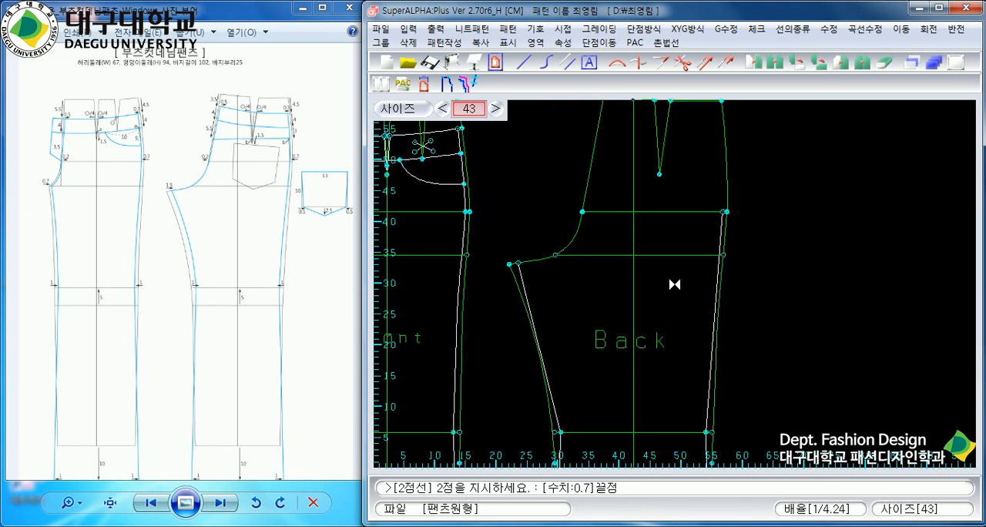
{"action": "right_click", "coordinate": [665, 305]}
Use the similar-curve command (유사곡선) to shape the back's new upper inseam line after the original inseam curve.
{"action": "scroll", "coordinate": [670, 300], "scroll_direction": "up", "scroll_amount": 1}
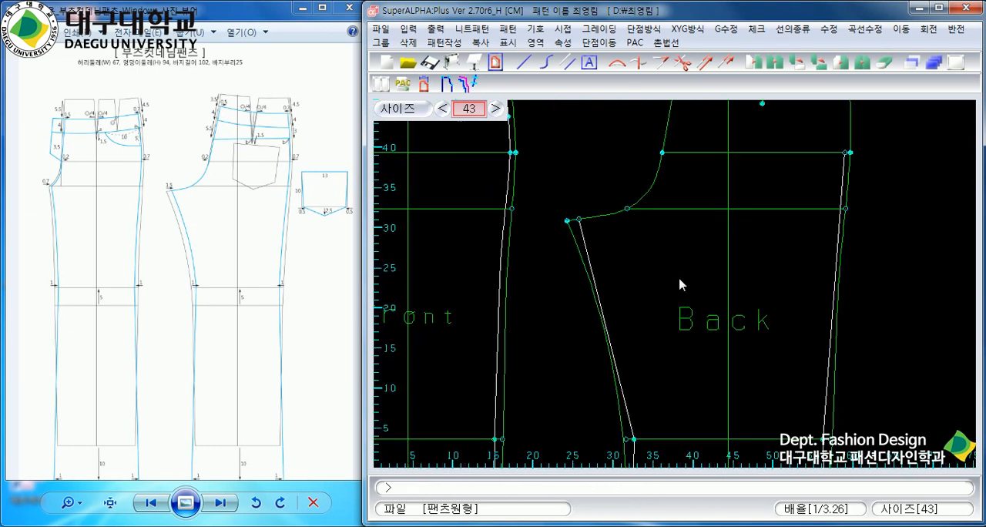
{"action": "left_click", "coordinate": [855, 31]}
{"action": "mouse_move", "coordinate": [867, 61]}
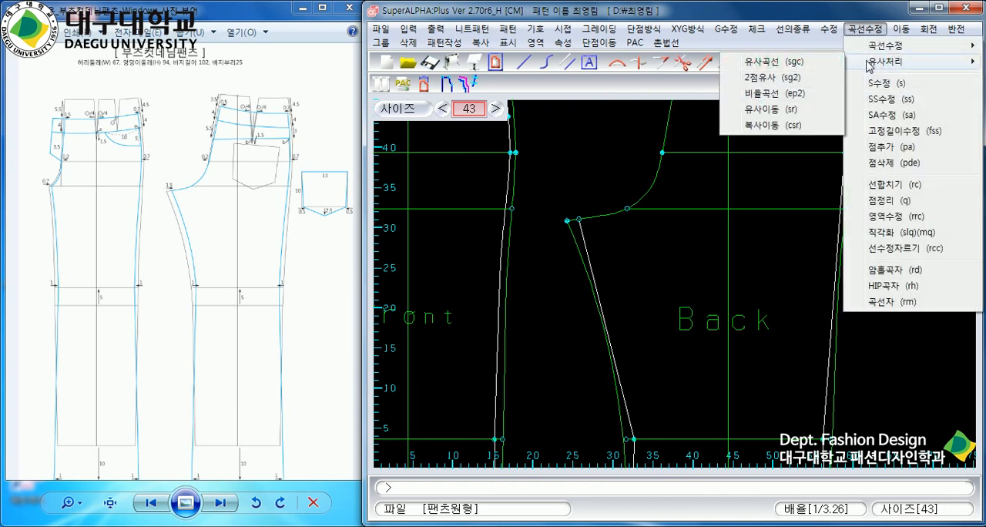
{"action": "left_click", "coordinate": [790, 68]}
{"action": "scroll", "coordinate": [673, 215], "scroll_direction": "up", "scroll_amount": 2}
{"action": "scroll", "coordinate": [568, 293], "scroll_direction": "up", "scroll_amount": 1}
{"action": "scroll", "coordinate": [551, 307], "scroll_direction": "up", "scroll_amount": 1}
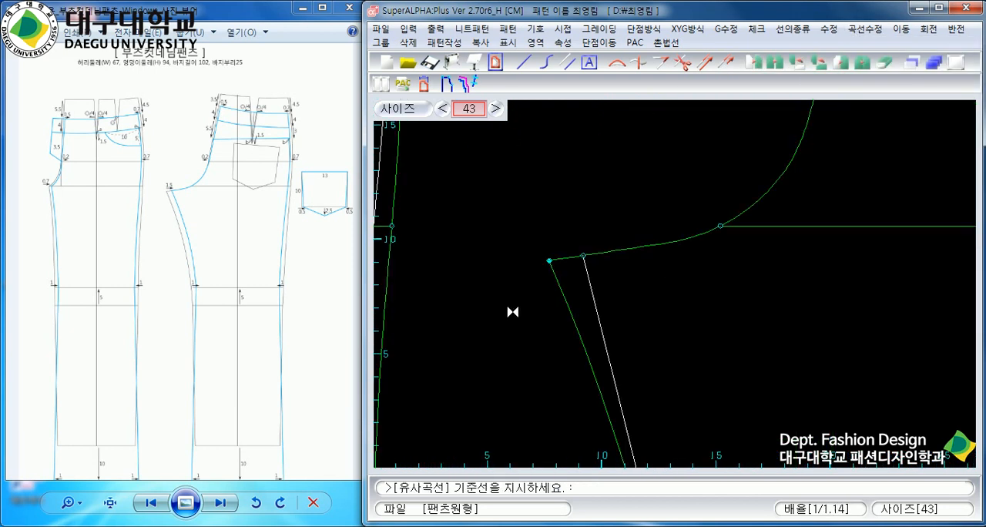
{"action": "left_click", "coordinate": [566, 294]}
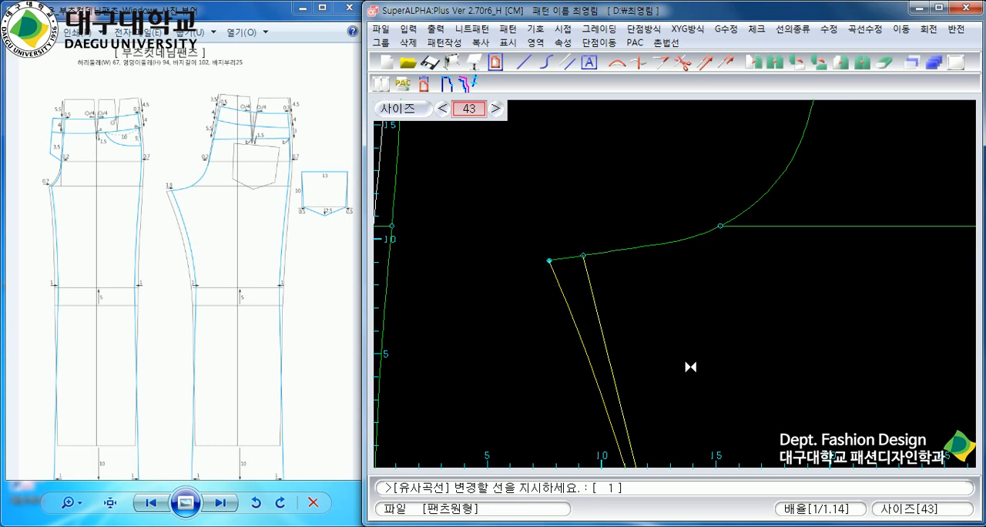
{"action": "right_click", "coordinate": [691, 282]}
{"action": "scroll", "coordinate": [711, 359], "scroll_direction": "down", "scroll_amount": 6}
{"action": "scroll", "coordinate": [694, 323], "scroll_direction": "up", "scroll_amount": 1}
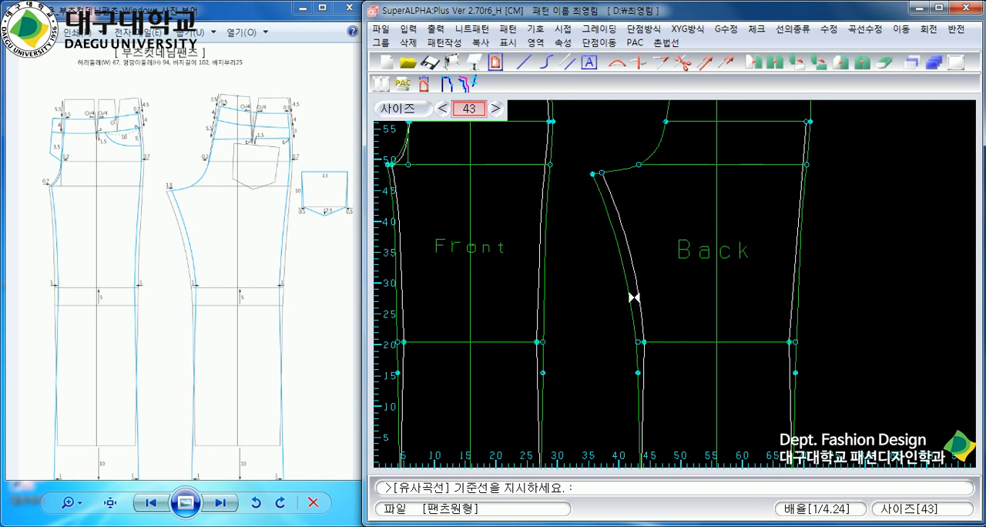
Reshape the back's new side-seam line between hip and knee to follow the original side-seam curve.
{"action": "scroll", "coordinate": [678, 282], "scroll_direction": "up", "scroll_amount": 4}
{"action": "scroll", "coordinate": [722, 170], "scroll_direction": "up", "scroll_amount": 1}
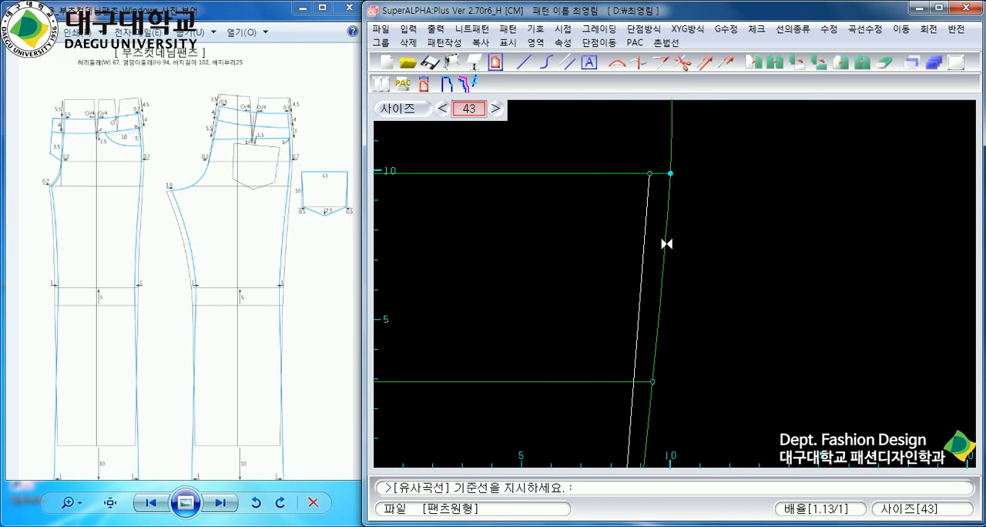
{"action": "left_click", "coordinate": [666, 243]}
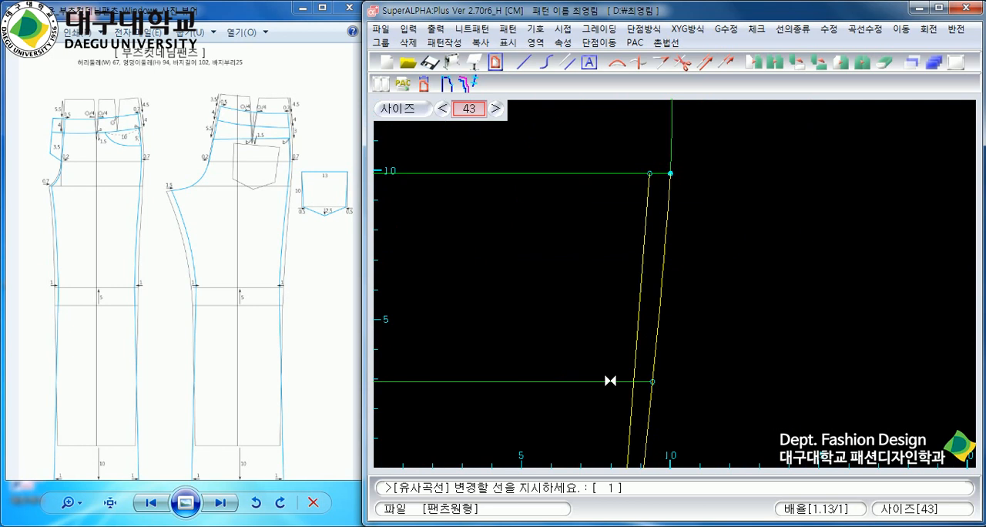
{"action": "right_click", "coordinate": [602, 228]}
{"action": "scroll", "coordinate": [653, 288], "scroll_direction": "down", "scroll_amount": 7}
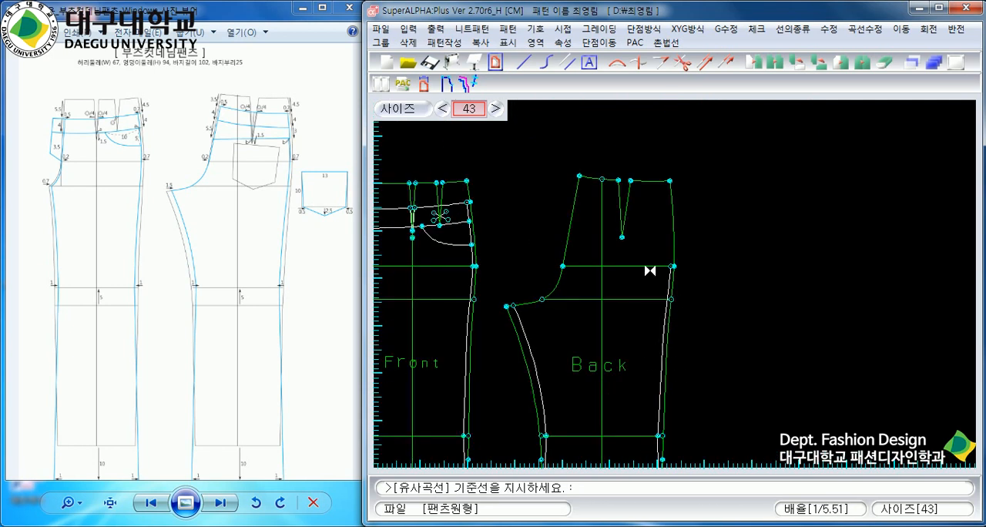
Examine the back waist area in the reference drawing and compare it with the upper part of the back block.
{"action": "scroll", "coordinate": [678, 282], "scroll_direction": "up", "scroll_amount": 3}
{"action": "left_click", "coordinate": [267, 148]}
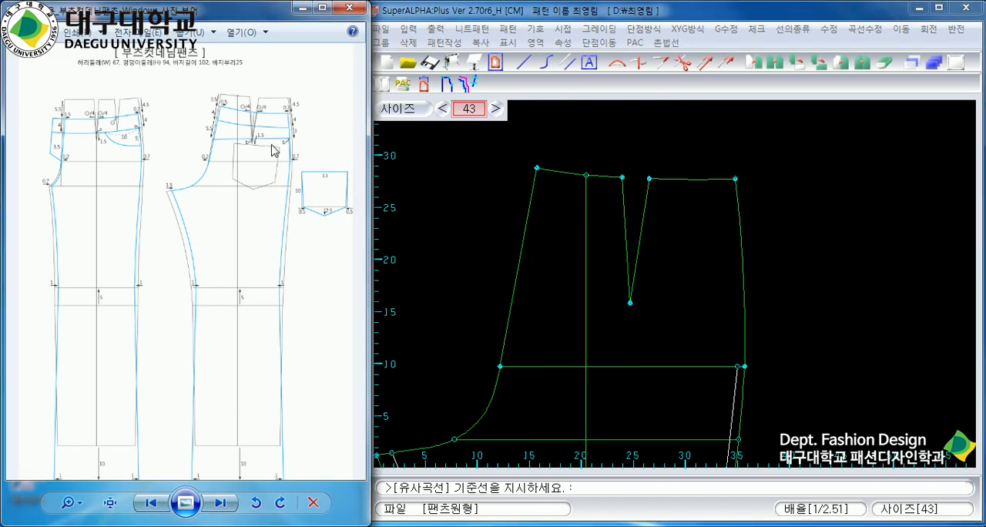
{"action": "scroll", "coordinate": [271, 150], "scroll_direction": "up", "scroll_amount": 4}
{"action": "left_click", "coordinate": [637, 326]}
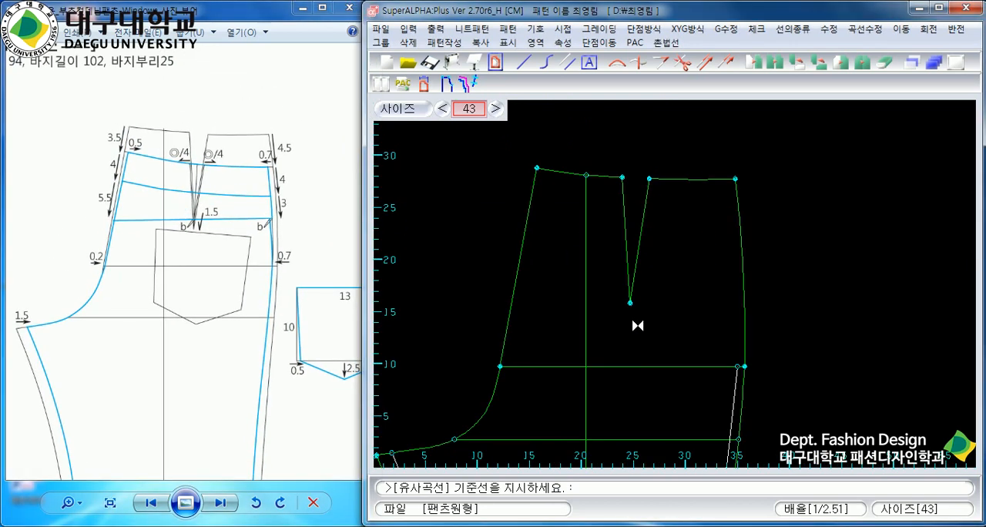
{"action": "scroll", "coordinate": [637, 326], "scroll_direction": "down", "scroll_amount": 5}
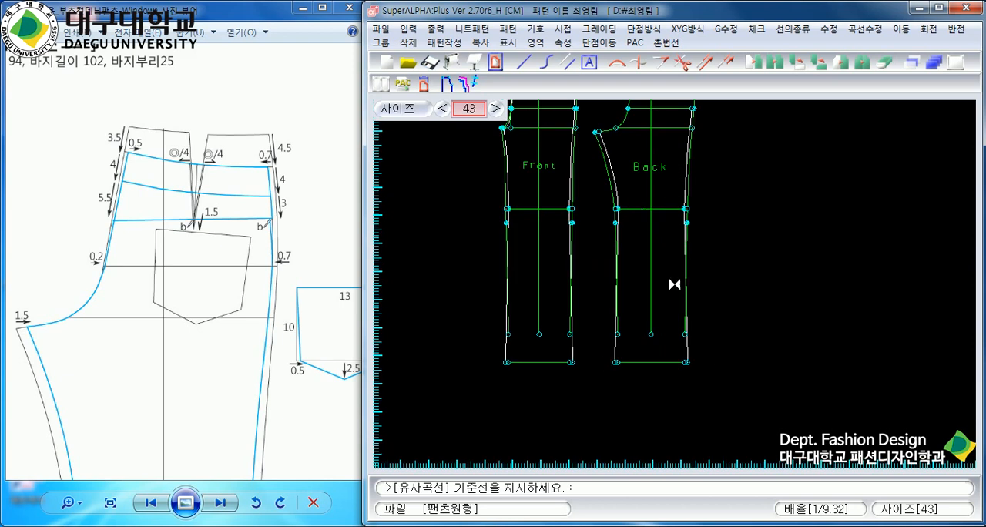
{"action": "scroll", "coordinate": [674, 282], "scroll_direction": "up", "scroll_amount": 4}
{"action": "scroll", "coordinate": [673, 282], "scroll_direction": "down", "scroll_amount": 4}
{"action": "scroll", "coordinate": [674, 285], "scroll_direction": "up", "scroll_amount": 2}
{"action": "scroll", "coordinate": [674, 285], "scroll_direction": "up", "scroll_amount": 2}
{"action": "scroll", "coordinate": [682, 332], "scroll_direction": "up", "scroll_amount": 1}
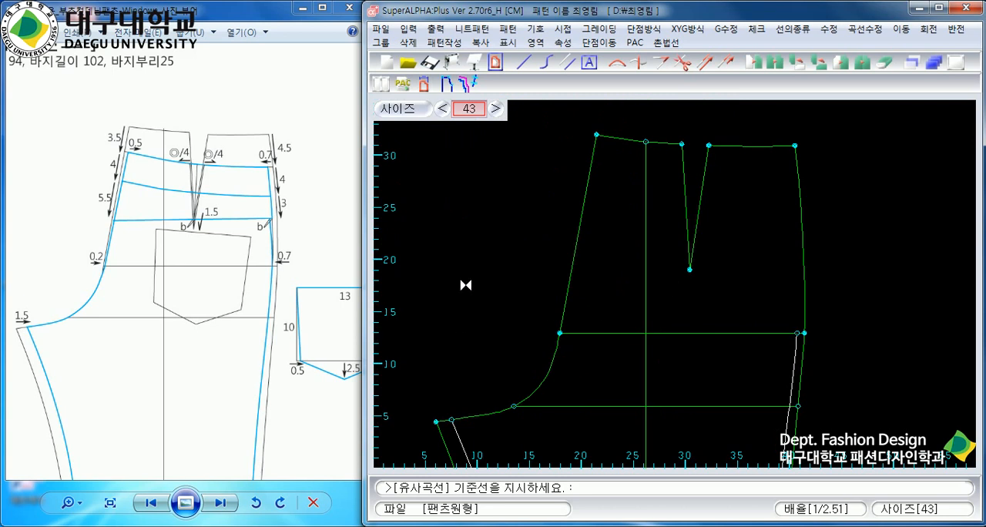
{"action": "right_click", "coordinate": [117, 164]}
{"action": "left_click", "coordinate": [135, 125]}
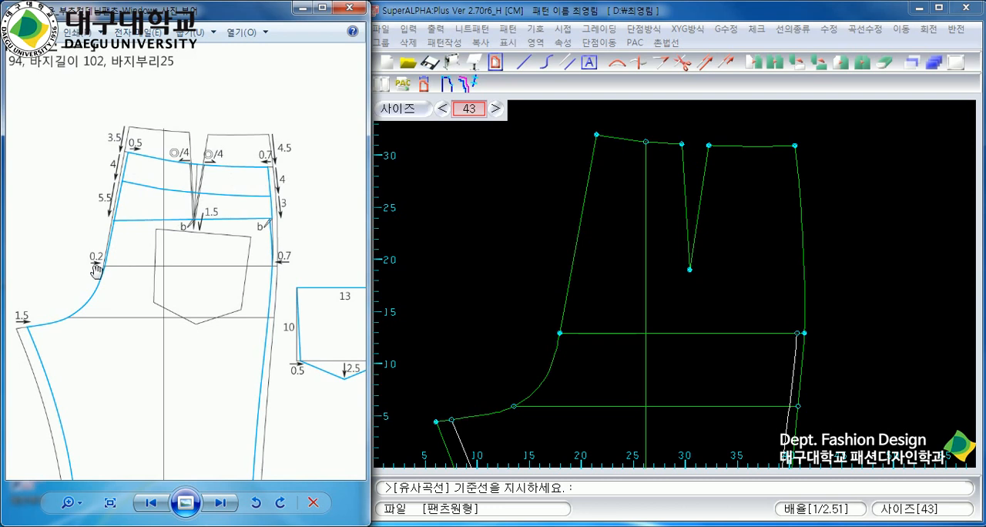
{"action": "left_click", "coordinate": [632, 375]}
{"action": "scroll", "coordinate": [717, 329], "scroll_direction": "up", "scroll_amount": 1}
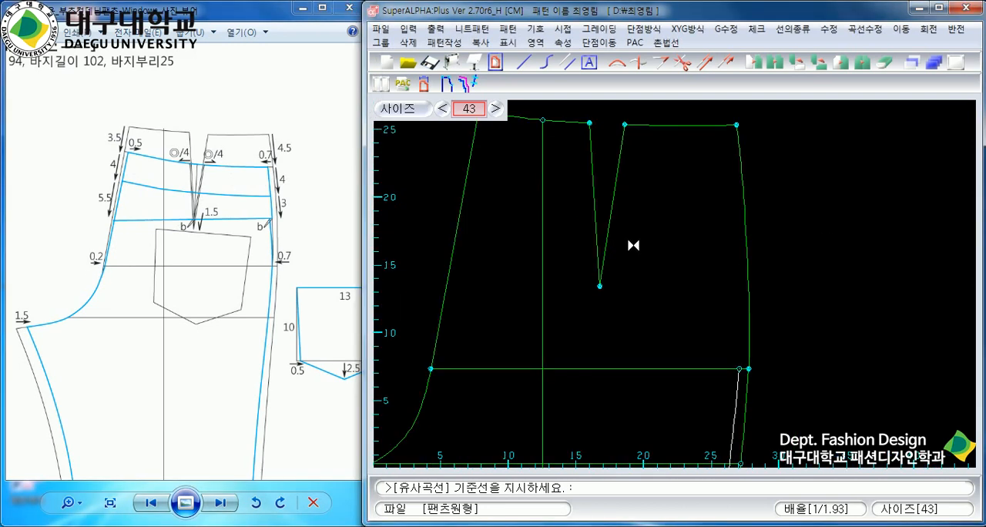
{"action": "scroll", "coordinate": [633, 245], "scroll_direction": "down", "scroll_amount": 1}
{"action": "scroll", "coordinate": [636, 236], "scroll_direction": "up", "scroll_amount": 1}
{"action": "right_click", "coordinate": [675, 284]}
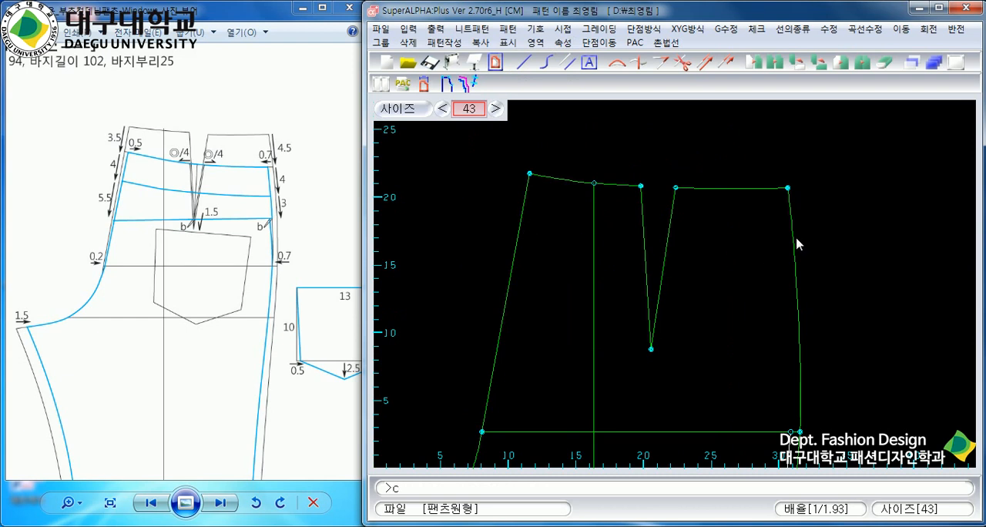
Cut the back's centre-back line 3.5 cm below its waist end.
{"action": "key", "text": "Return"}
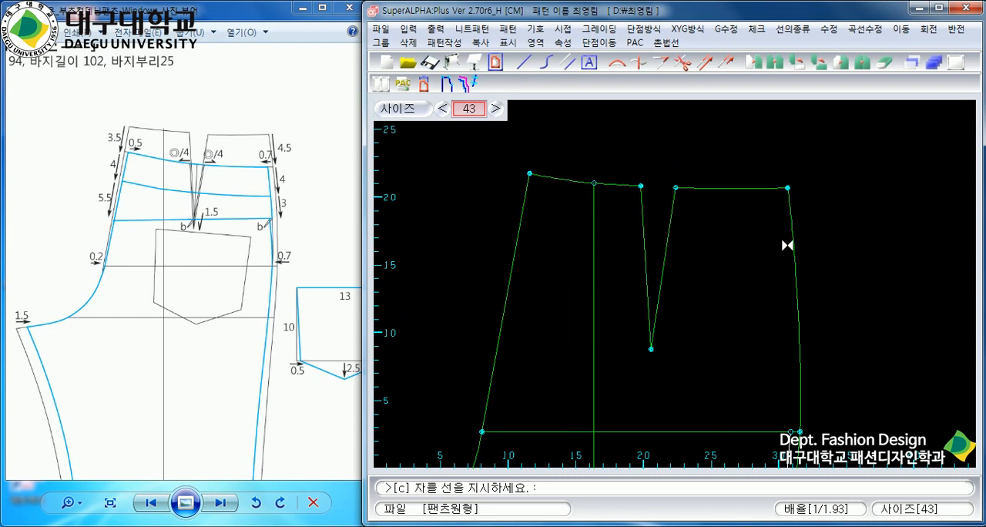
{"action": "left_click", "coordinate": [523, 200]}
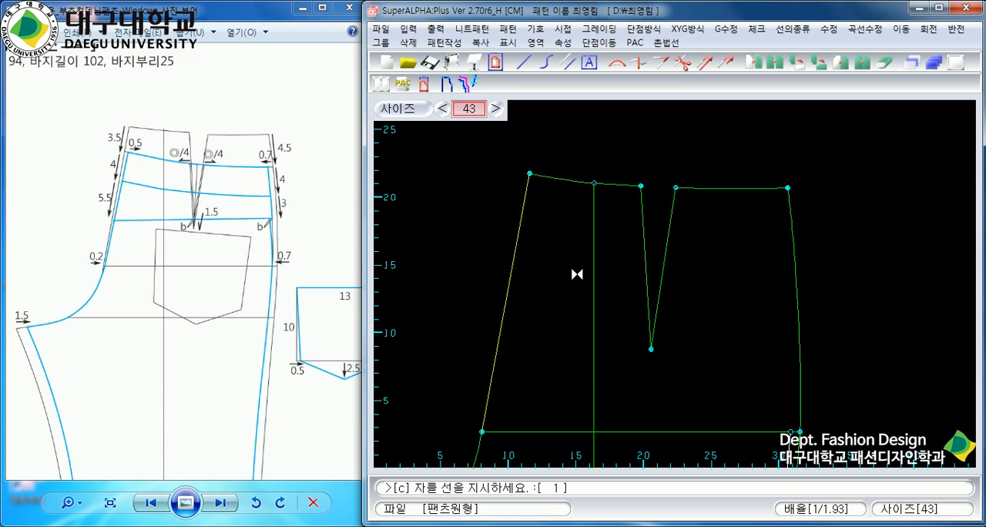
{"action": "right_click", "coordinate": [541, 236]}
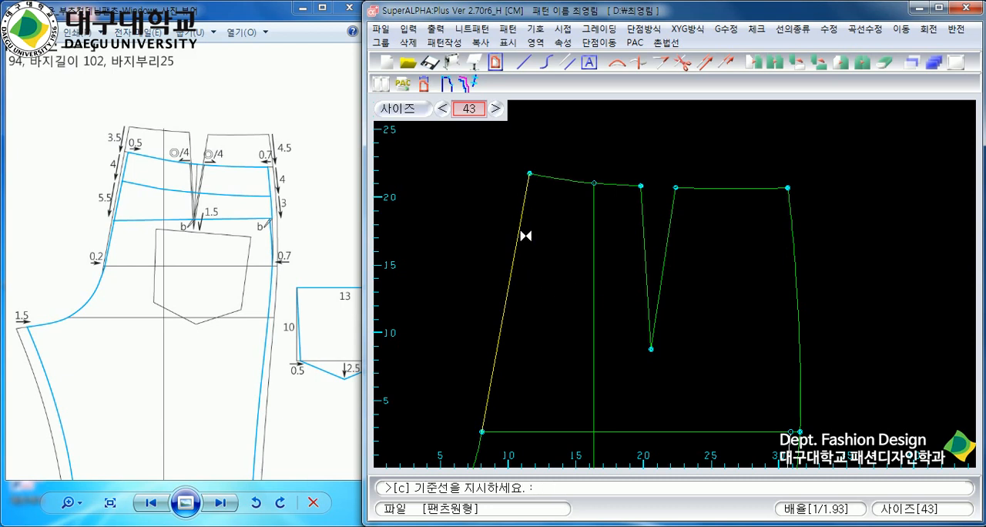
{"action": "key", "text": "F1"}
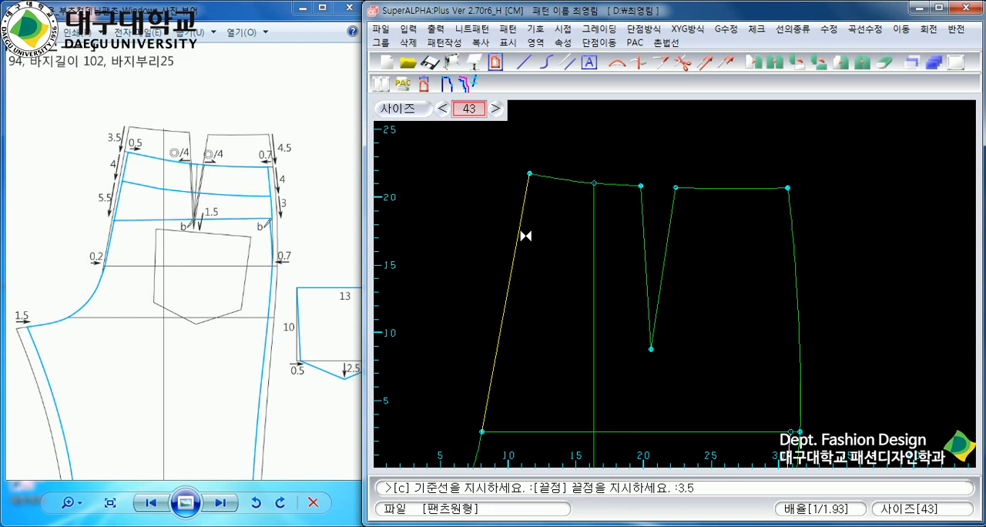
{"action": "type", "text": "3.5"}
{"action": "key", "text": "Return"}
{"action": "left_click", "coordinate": [523, 195]}
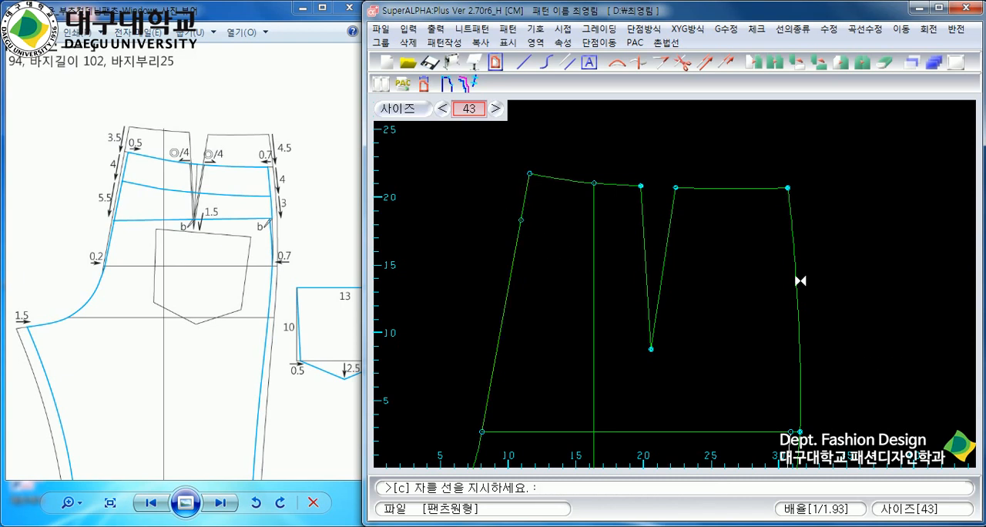
Cut the back's original side seam 4.5 cm below its waist end and finish the cut command.
{"action": "left_click", "coordinate": [790, 211]}
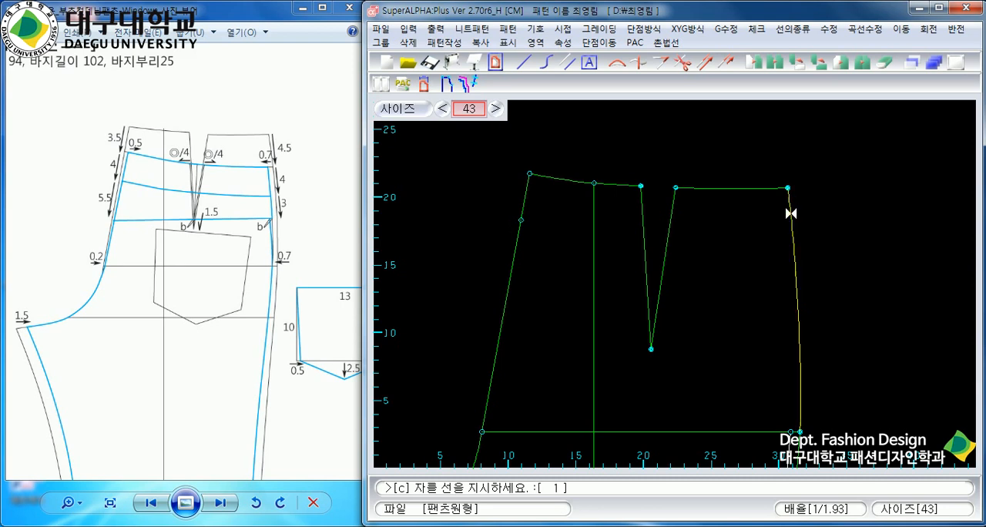
{"action": "right_click", "coordinate": [769, 249]}
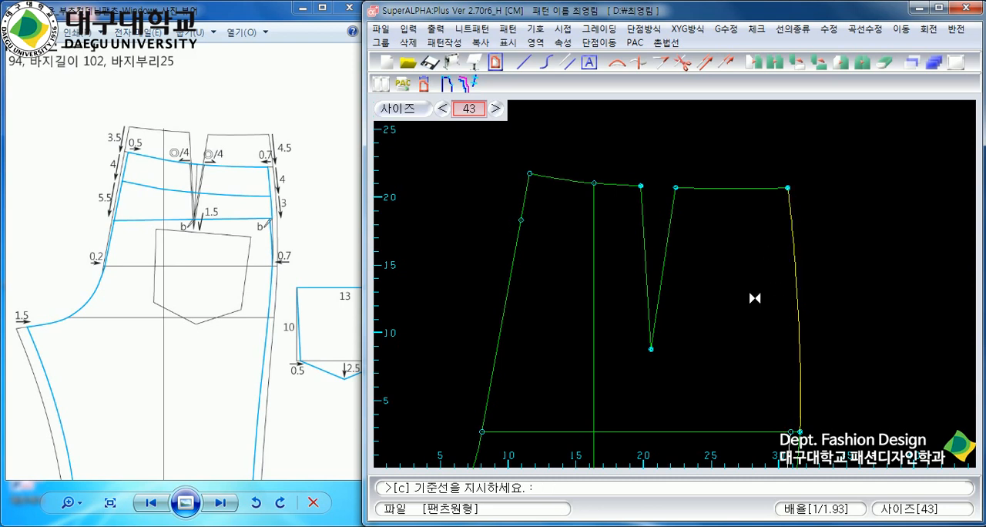
{"action": "key", "text": "F1"}
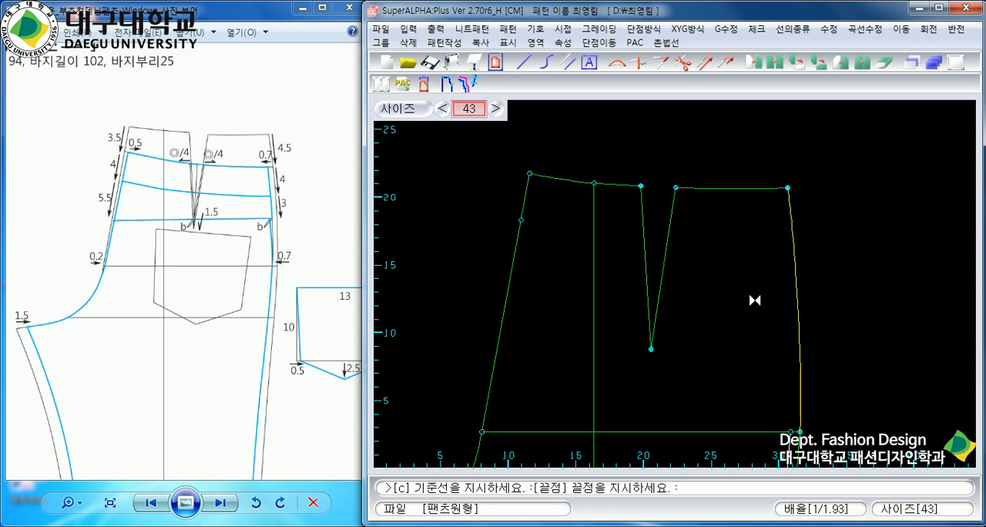
{"action": "key", "text": "Return"}
{"action": "left_click", "coordinate": [793, 218]}
{"action": "right_click", "coordinate": [793, 226]}
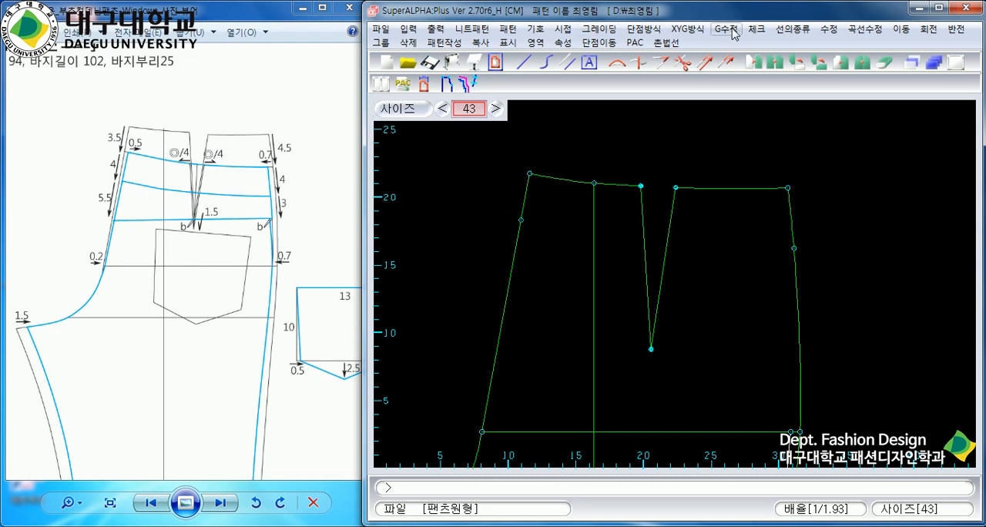
Draw a 3 cm right-angle line (직각선) inward from the cut point on the centre-back line.
{"action": "left_click", "coordinate": [798, 31]}
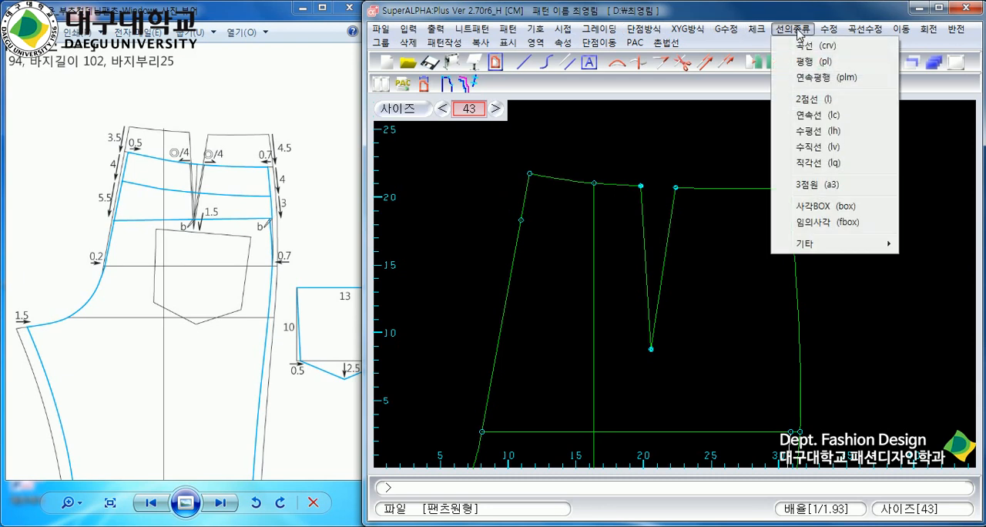
{"action": "left_click", "coordinate": [815, 162]}
{"action": "left_click", "coordinate": [517, 247]}
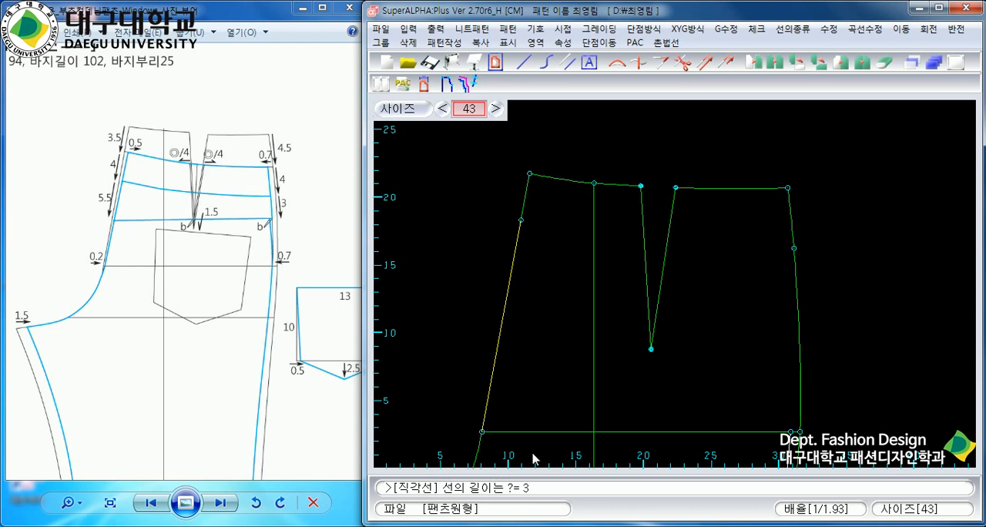
{"action": "key", "text": "Return"}
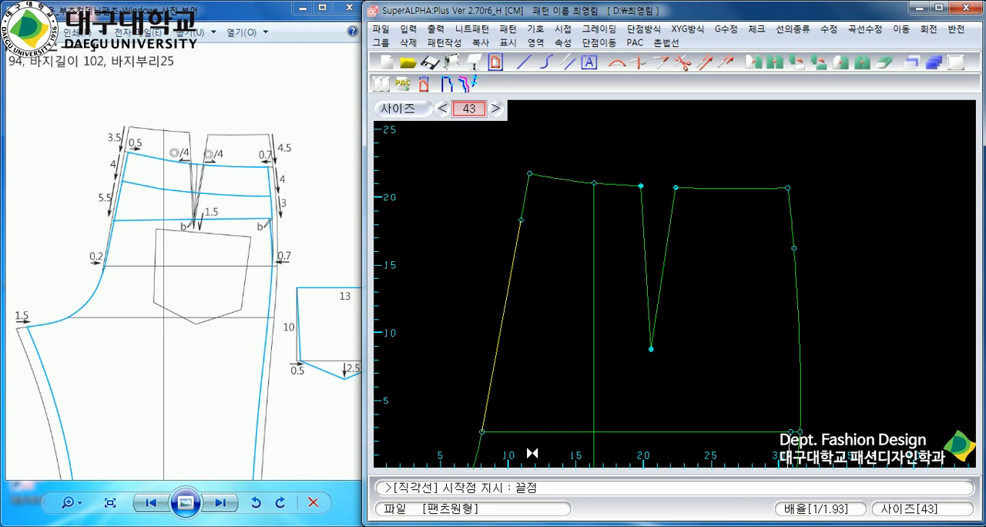
{"action": "left_click", "coordinate": [517, 235]}
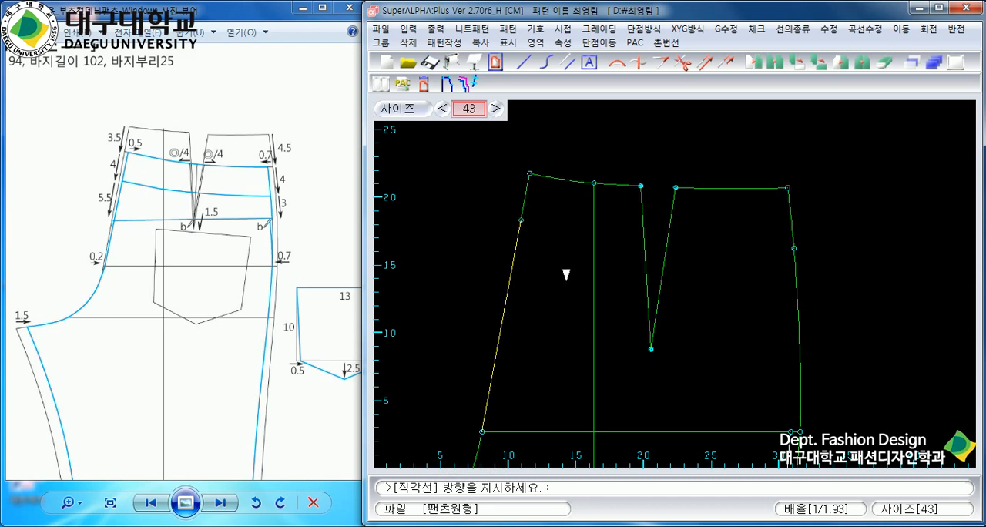
{"action": "left_click", "coordinate": [575, 226]}
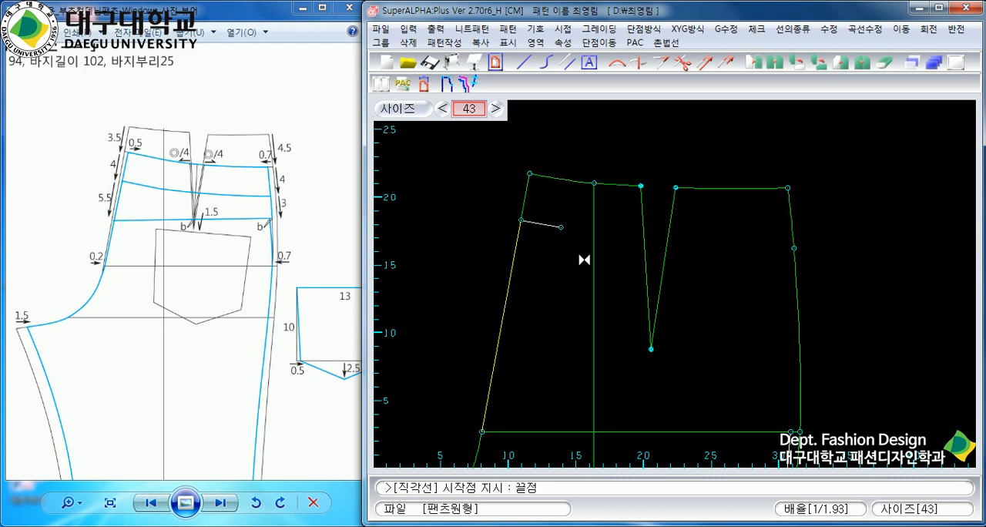
{"action": "right_click", "coordinate": [574, 259]}
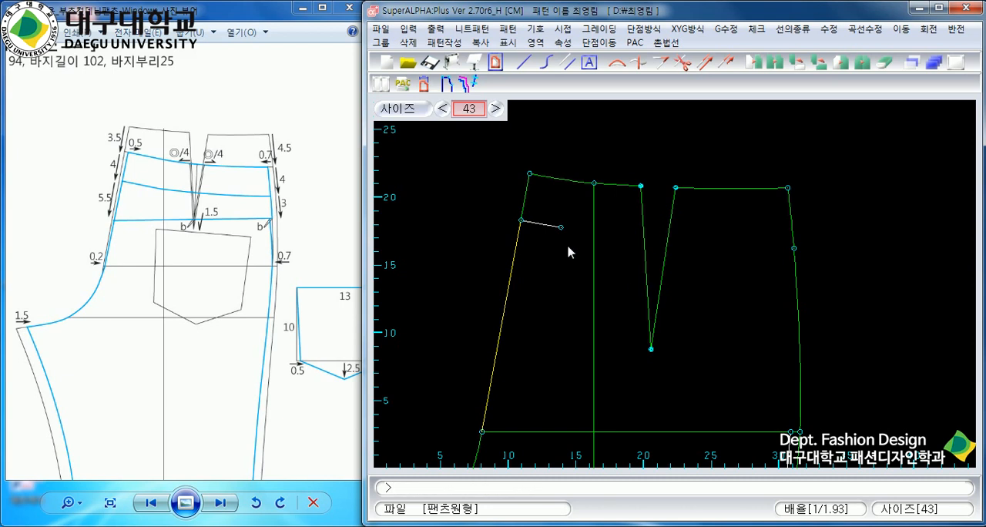
Create a curve with the HIP curve ruler (HIP곡자) from the side-seam cut point to the inner end of the short right-angle line.
{"action": "left_click", "coordinate": [876, 28]}
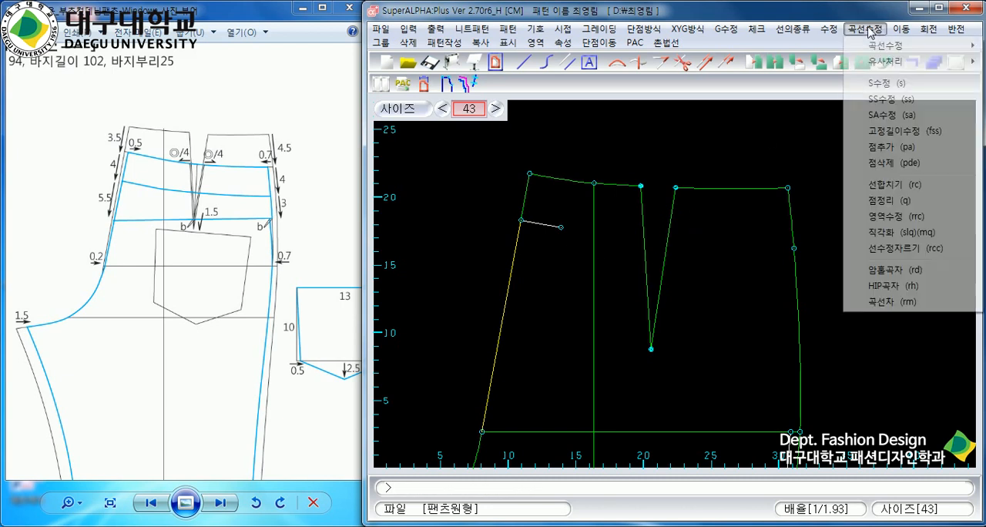
{"action": "left_click", "coordinate": [919, 287]}
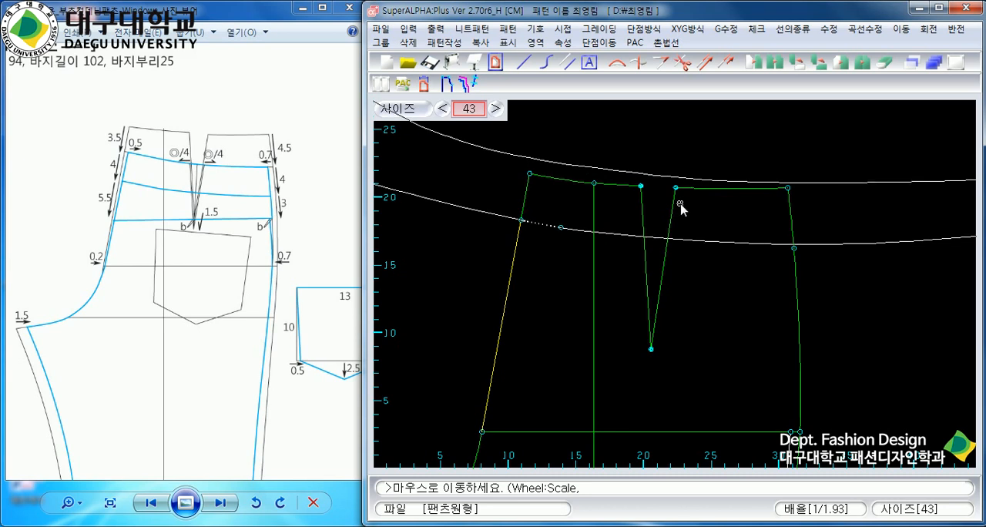
{"action": "right_click", "coordinate": [690, 203]}
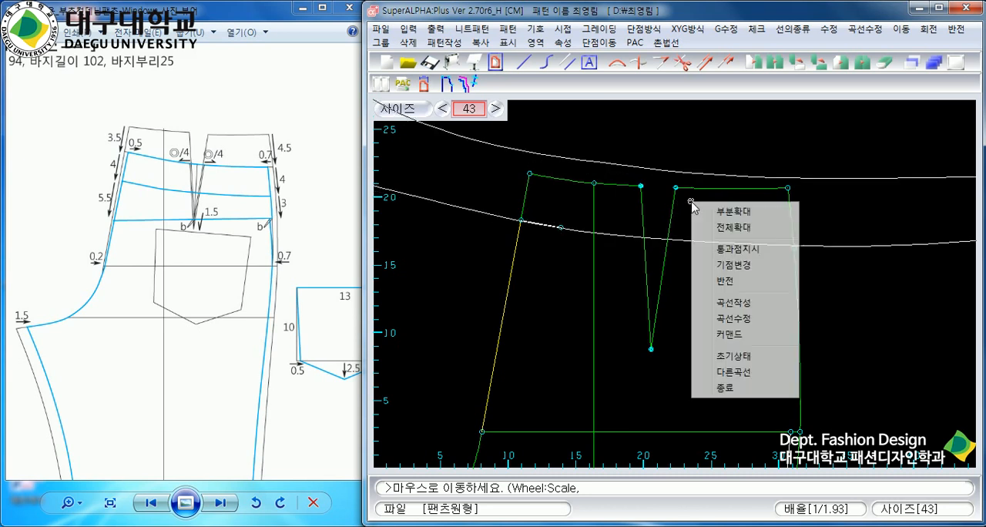
{"action": "left_click", "coordinate": [751, 304]}
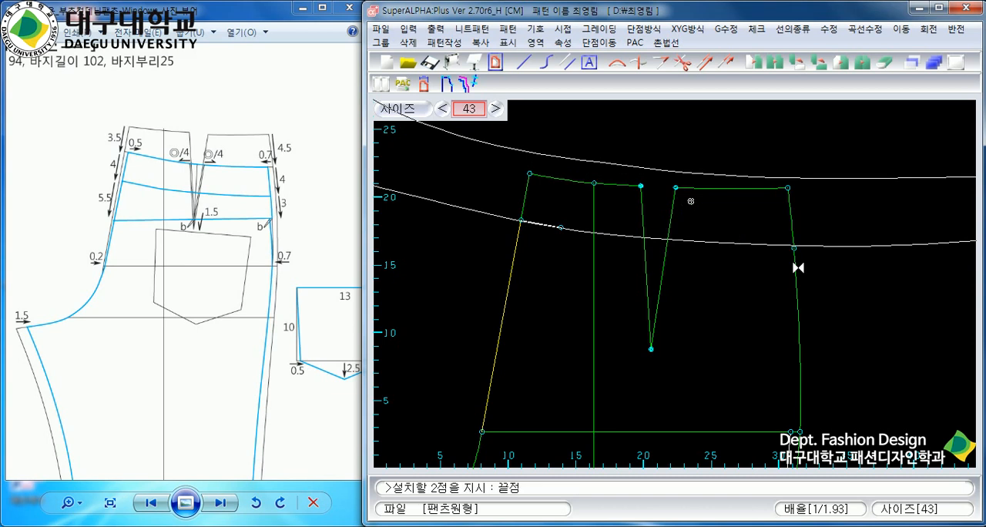
{"action": "left_click", "coordinate": [798, 267]}
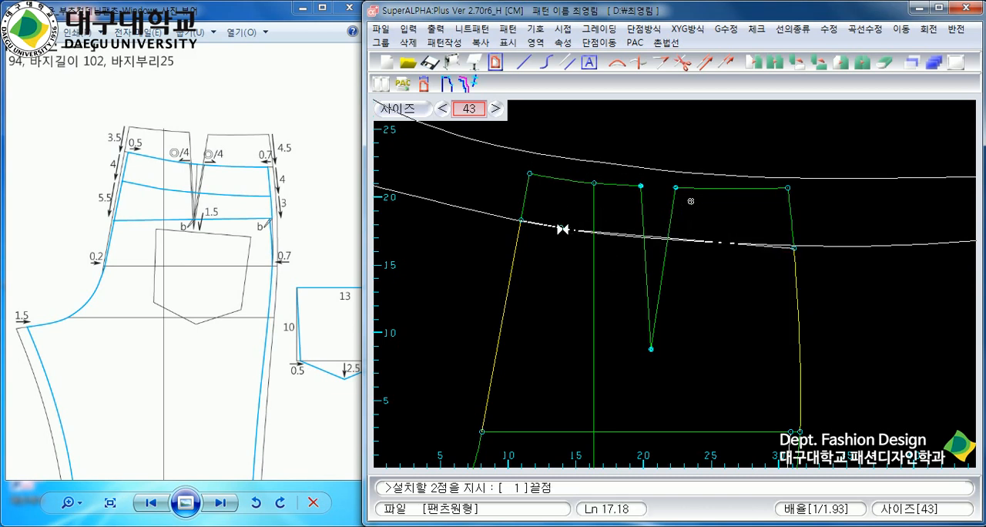
{"action": "left_click", "coordinate": [563, 228]}
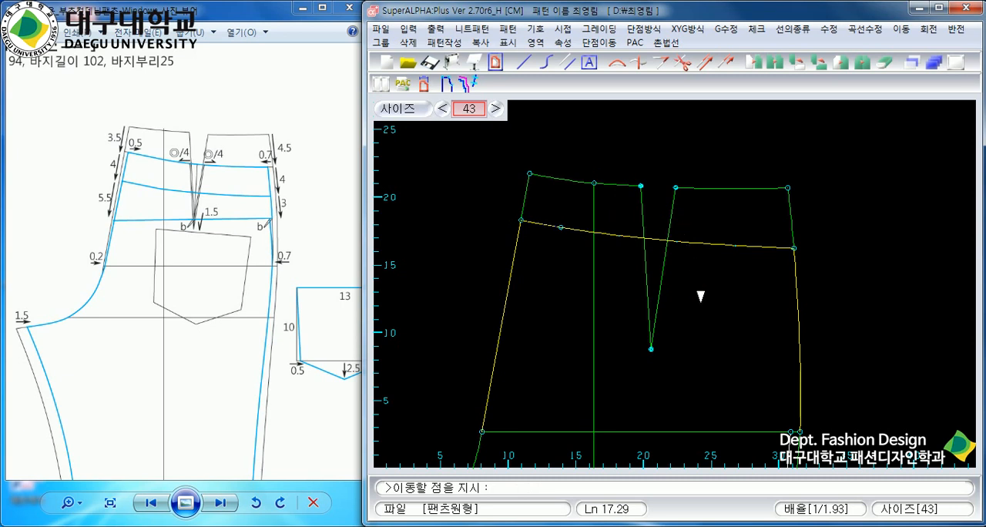
{"action": "right_click", "coordinate": [721, 220]}
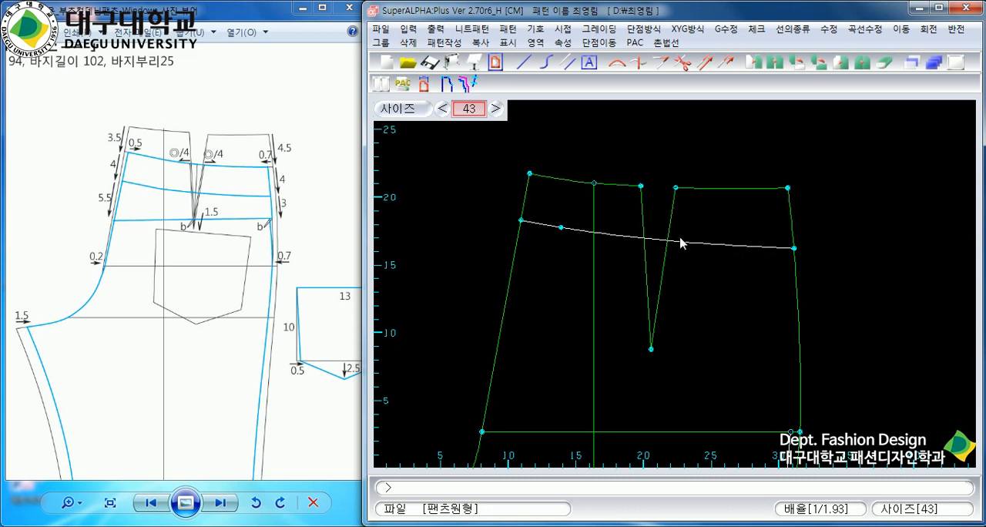
Merge the short right-angle line and the hip-ruler curve into a single lowered waistline with the merge-lines command (선합치기).
{"action": "left_click", "coordinate": [864, 29]}
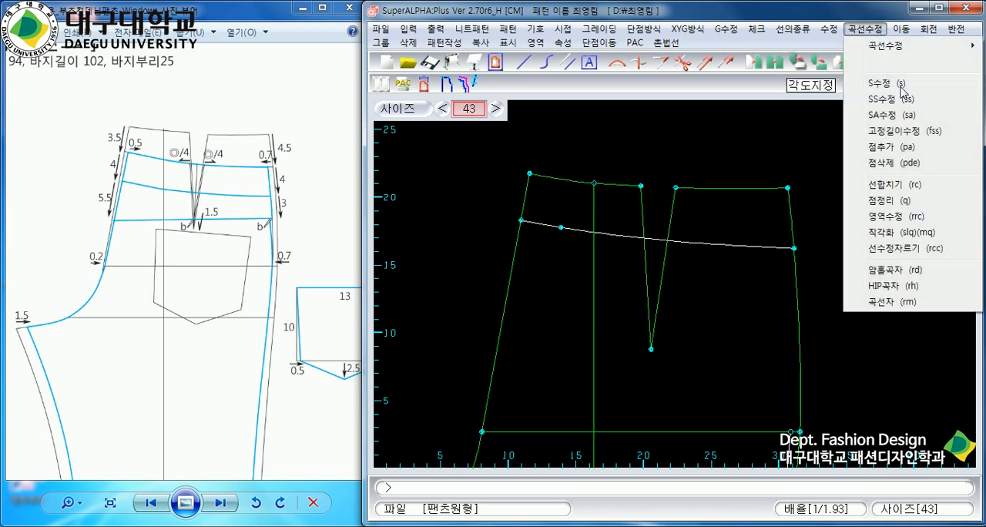
{"action": "left_click", "coordinate": [898, 185]}
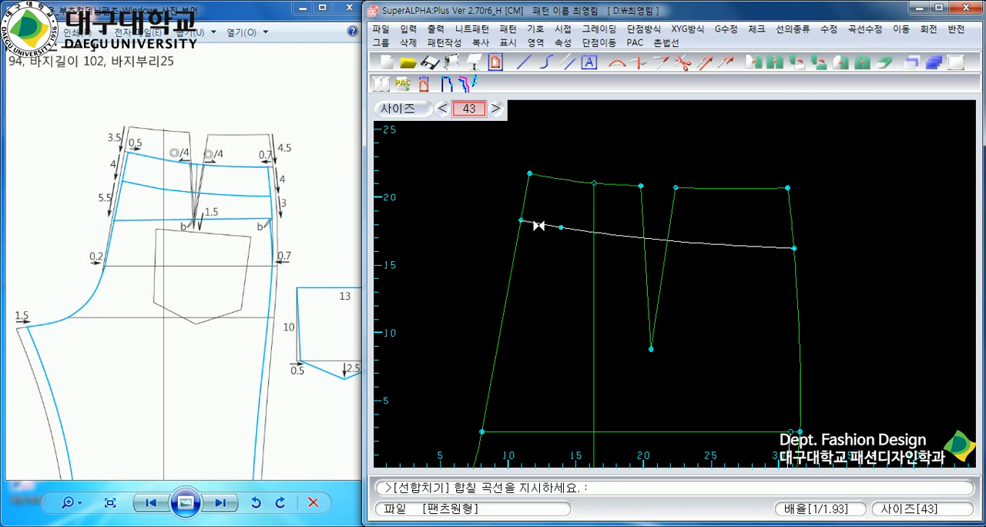
{"action": "left_click", "coordinate": [540, 225]}
{"action": "left_click", "coordinate": [732, 245]}
{"action": "right_click", "coordinate": [710, 384]}
{"action": "right_click", "coordinate": [555, 259]}
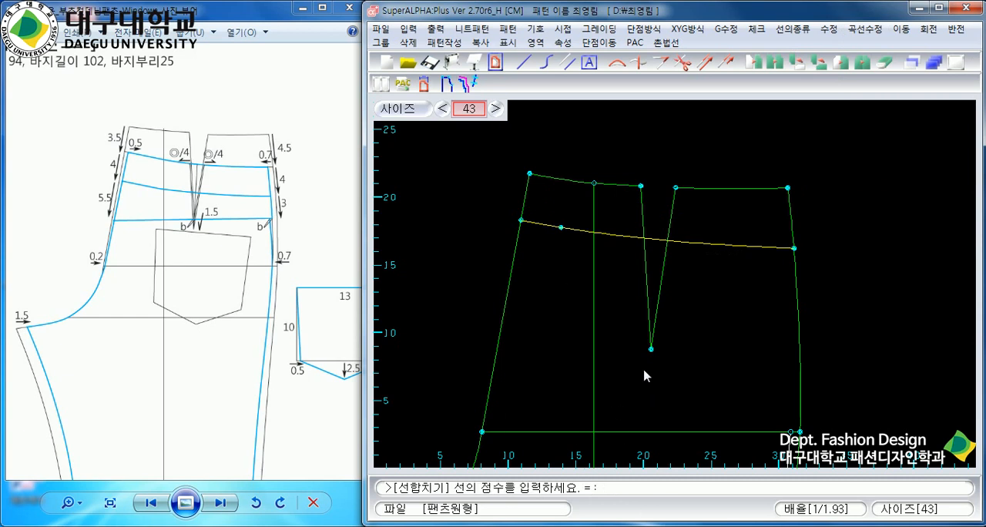
{"action": "key", "text": "Return"}
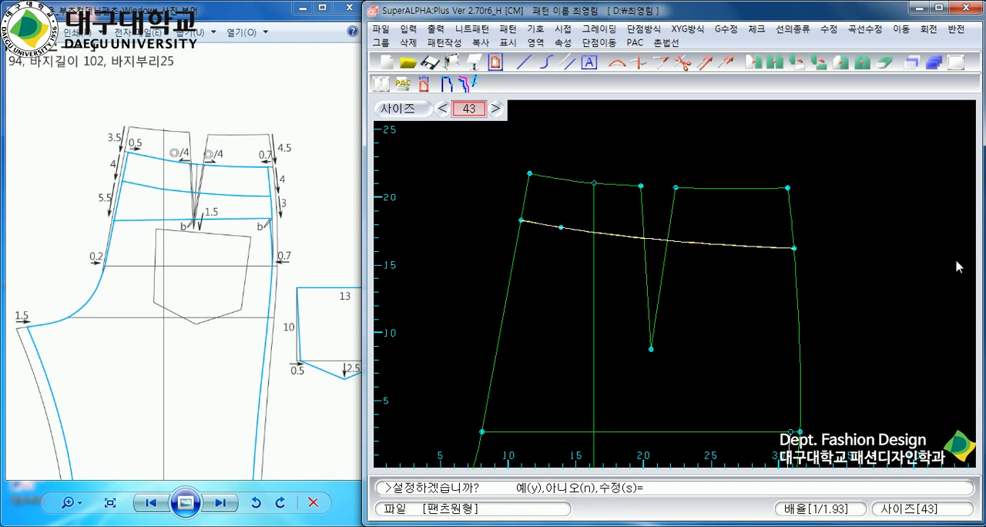
{"action": "type", "text": "y"}
{"action": "key", "text": "Return"}
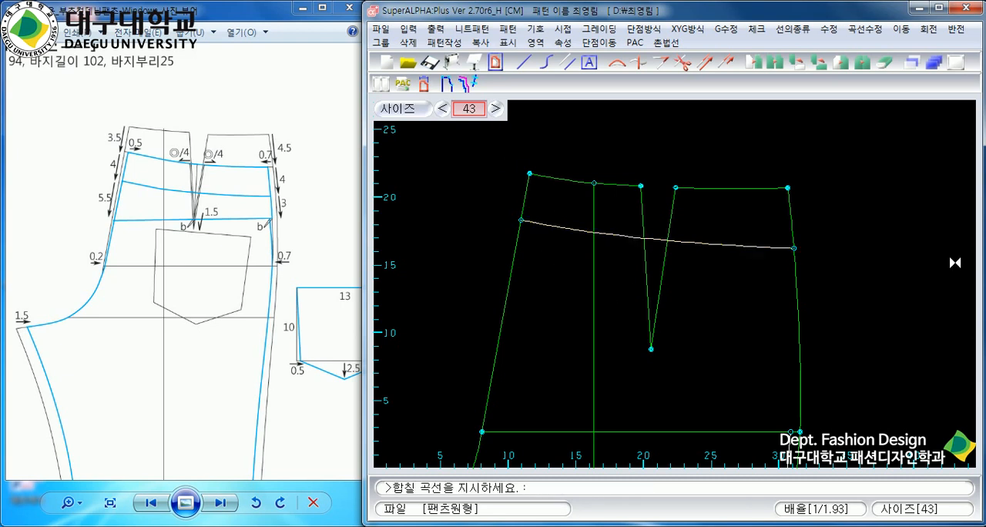
{"action": "right_click", "coordinate": [647, 296]}
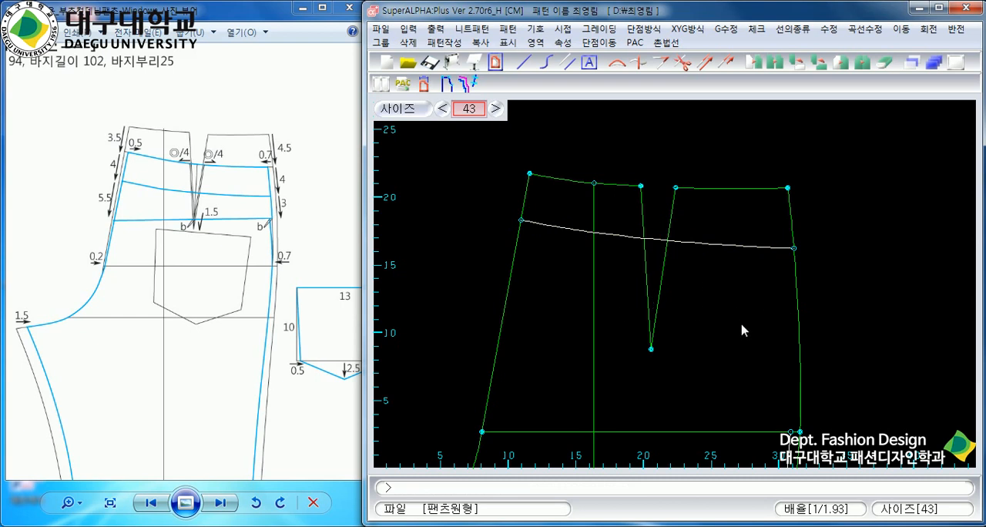
{"action": "scroll", "coordinate": [741, 329], "scroll_direction": "down", "scroll_amount": 1}
{"action": "scroll", "coordinate": [676, 342], "scroll_direction": "up", "scroll_amount": 1}
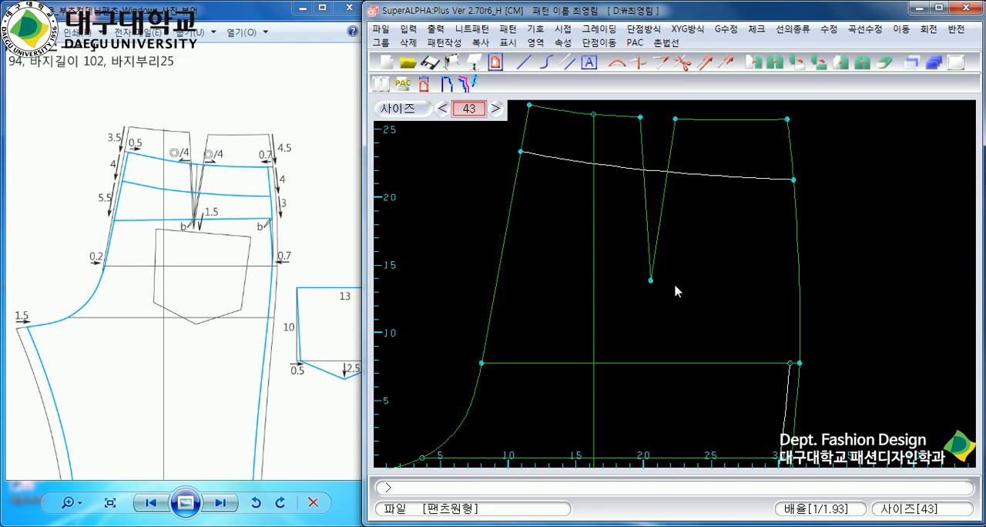
Draw a two-point line (2점선) from 0.5 cm in from the lowered waistline's centre-back end to 0.2 cm in from the hip line's centre-back end.
{"action": "left_click", "coordinate": [524, 64]}
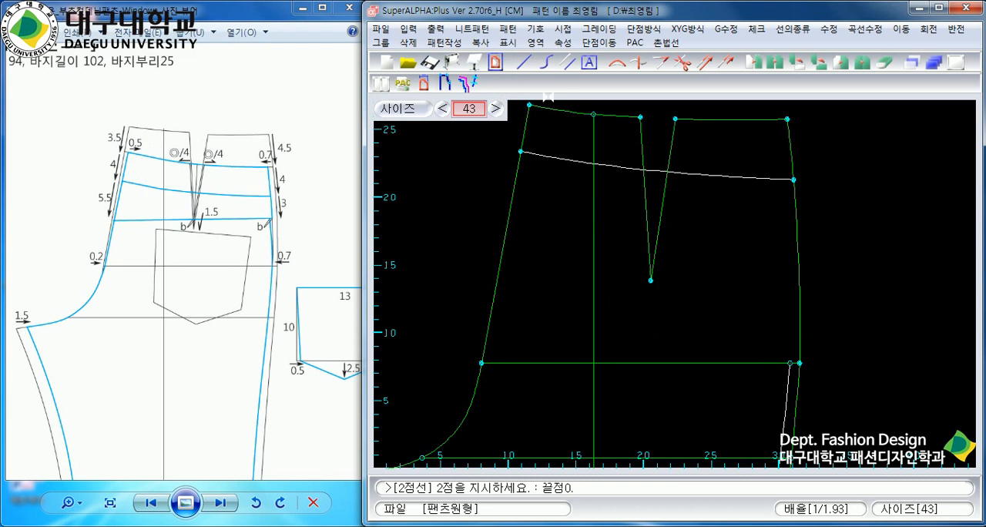
{"action": "key", "text": "Return"}
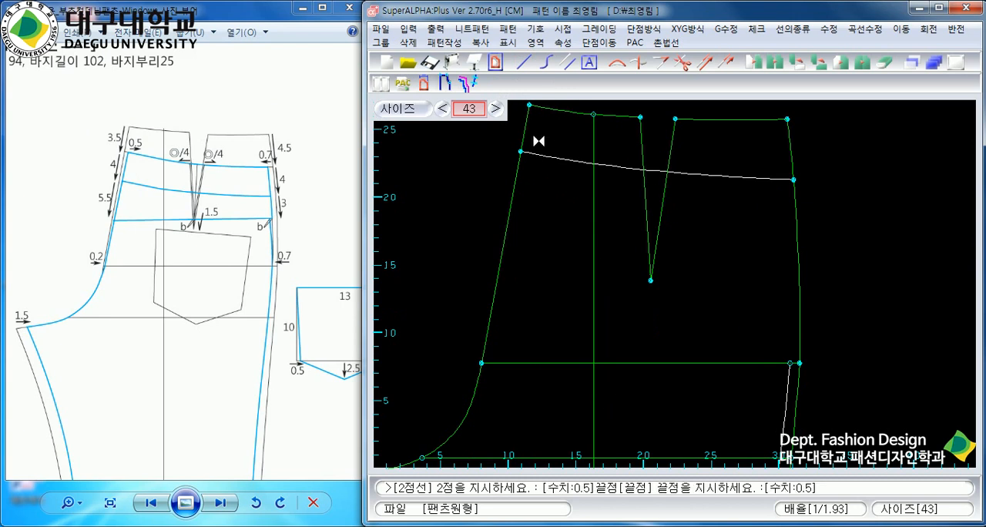
{"action": "left_click", "coordinate": [537, 155]}
{"action": "scroll", "coordinate": [535, 346], "scroll_direction": "up", "scroll_amount": 3}
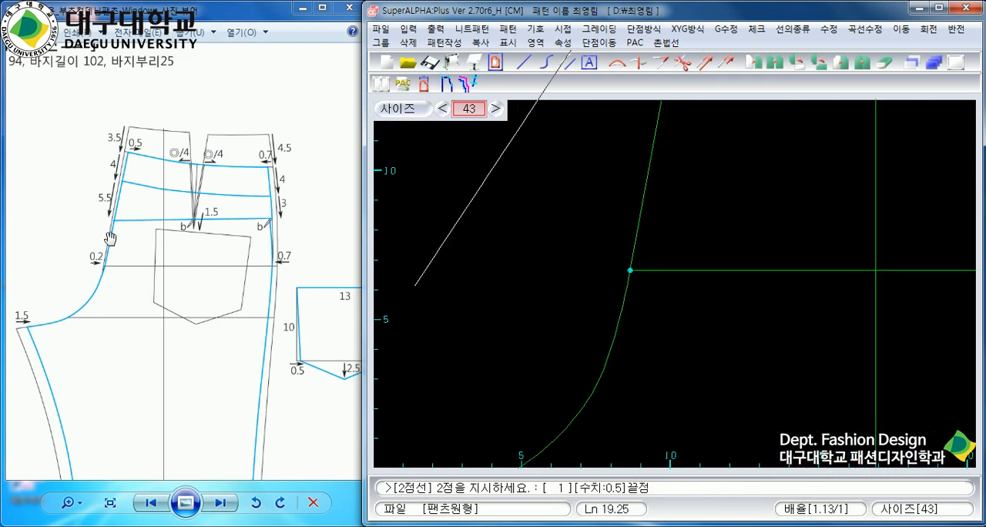
{"action": "type", "text": "0."}
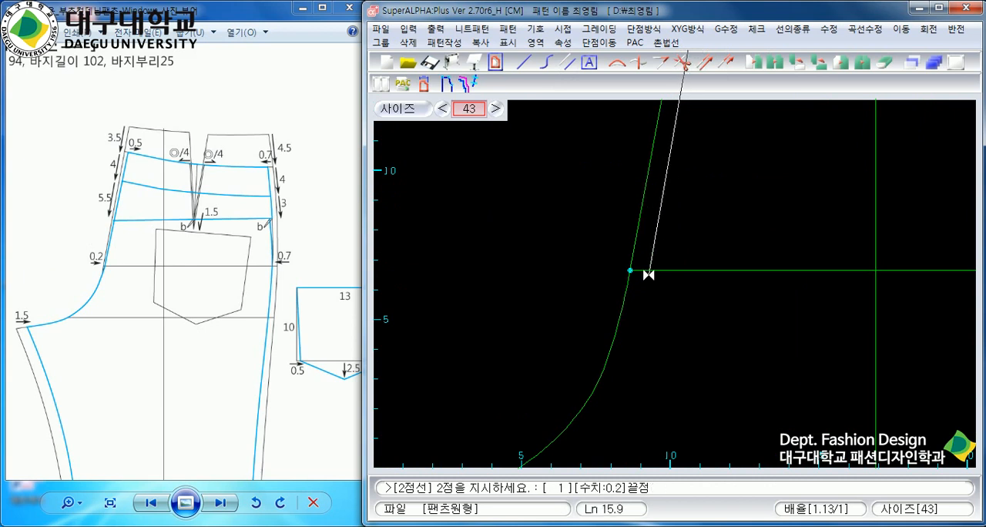
{"action": "left_click", "coordinate": [649, 272]}
{"action": "left_click", "coordinate": [662, 271]}
{"action": "scroll", "coordinate": [673, 282], "scroll_direction": "down", "scroll_amount": 4}
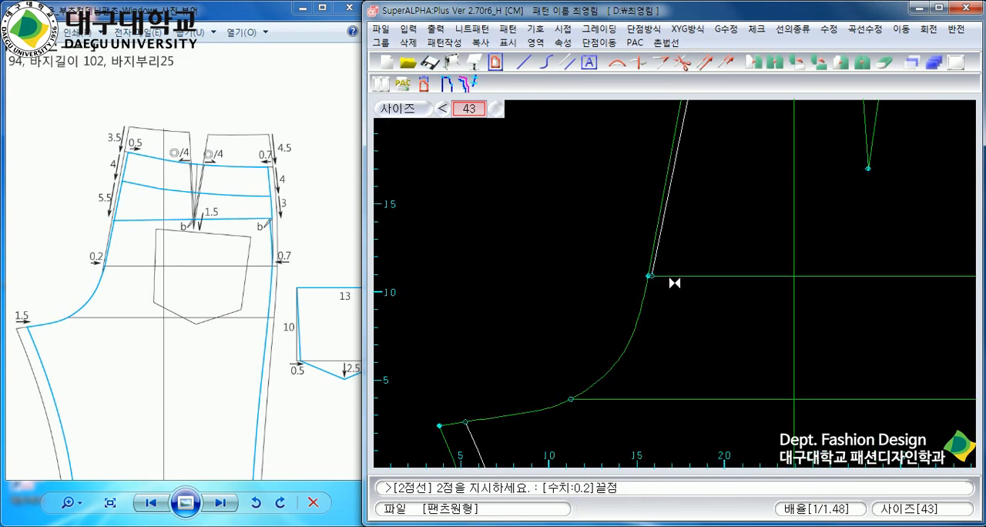
{"action": "right_click", "coordinate": [677, 285]}
Draw a straight two-point line from the new inseam's top end to the lower end of the new centre-back line on the hip line.
{"action": "scroll", "coordinate": [675, 293], "scroll_direction": "up", "scroll_amount": 3}
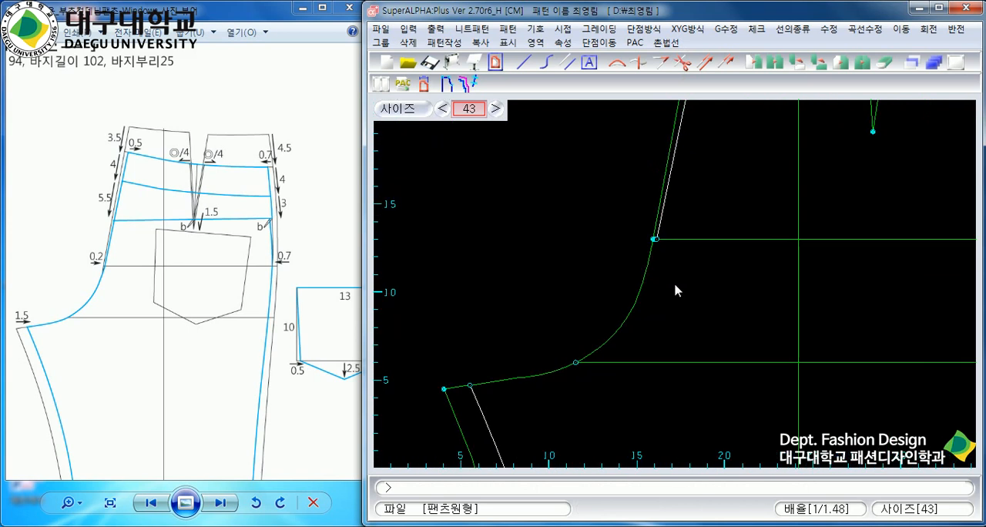
{"action": "scroll", "coordinate": [675, 289], "scroll_direction": "up", "scroll_amount": 1}
{"action": "scroll", "coordinate": [660, 284], "scroll_direction": "down", "scroll_amount": 1}
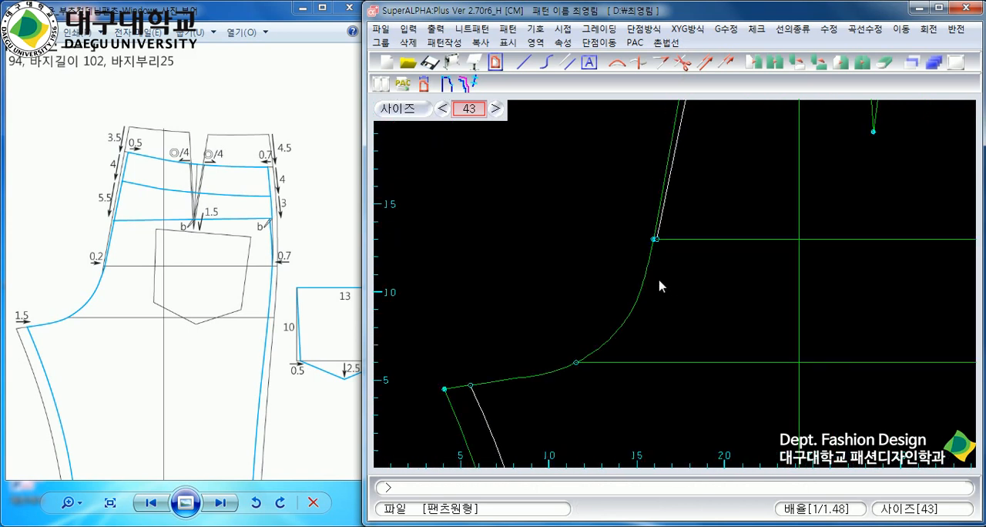
{"action": "scroll", "coordinate": [676, 290], "scroll_direction": "up", "scroll_amount": 1}
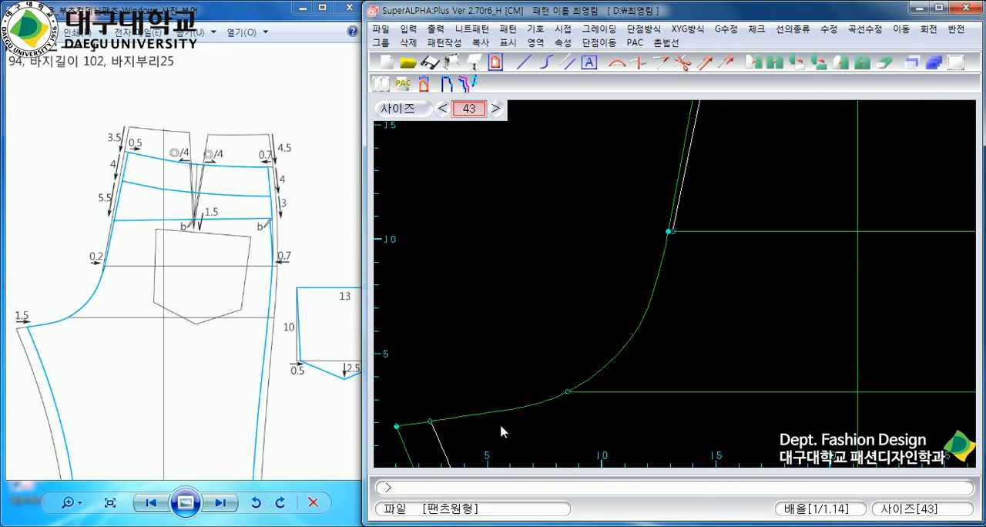
{"action": "left_click", "coordinate": [525, 62]}
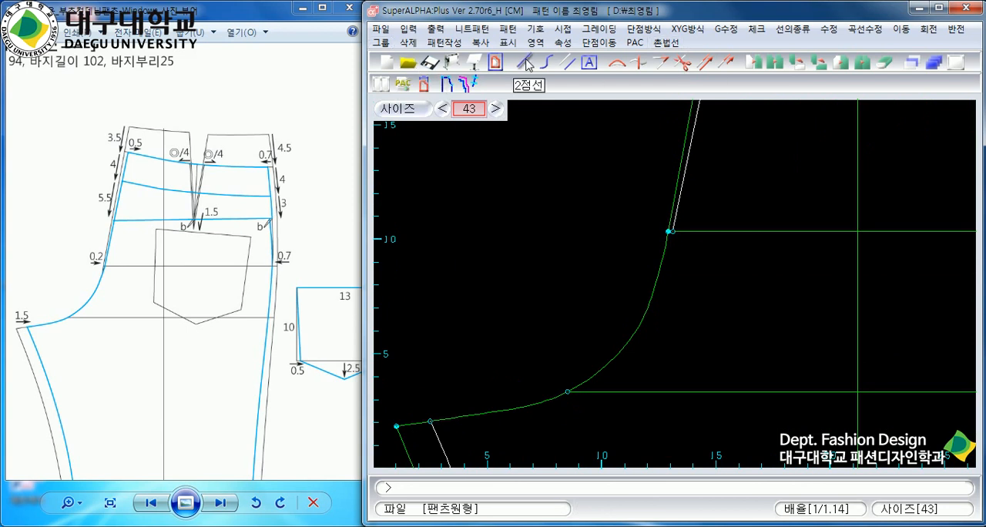
{"action": "left_click", "coordinate": [432, 433]}
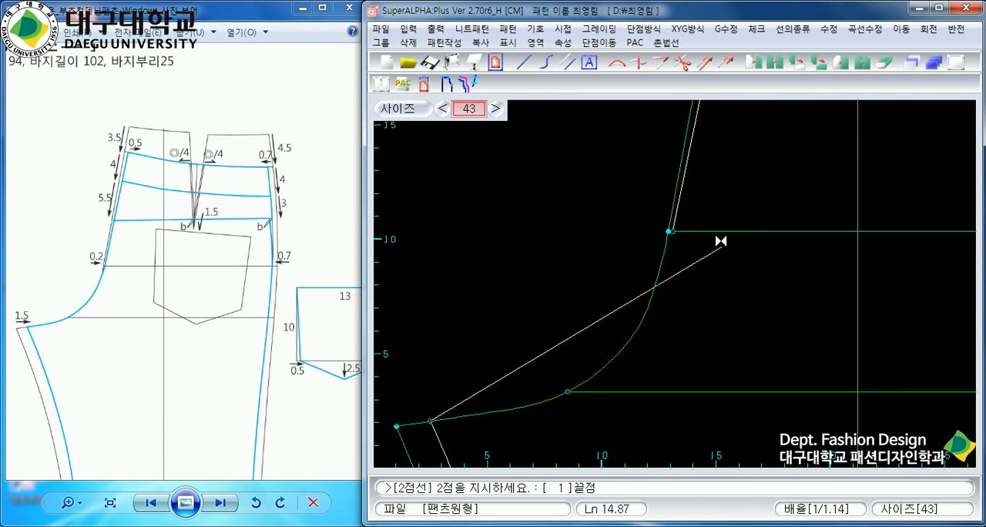
{"action": "scroll", "coordinate": [677, 287], "scroll_direction": "up", "scroll_amount": 7}
{"action": "scroll", "coordinate": [678, 336], "scroll_direction": "down", "scroll_amount": 5}
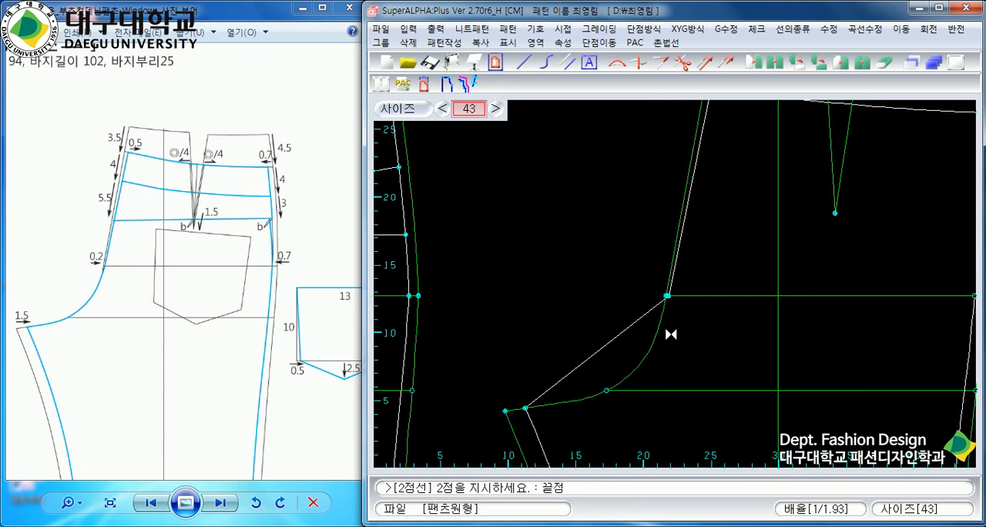
{"action": "left_click", "coordinate": [676, 328]}
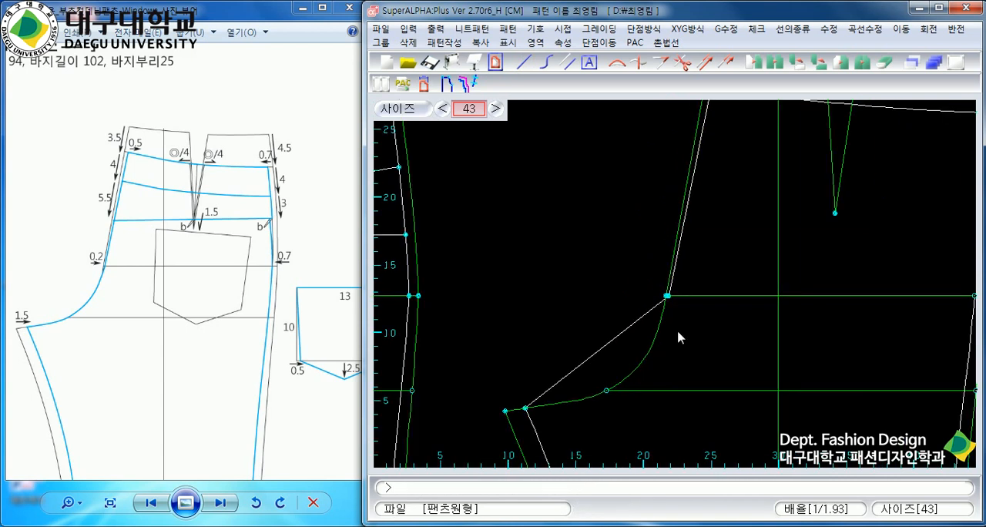
Try to reshape the straight crotch line after the original back crotch curve with the similar-curve command (유사곡선).
{"action": "left_click", "coordinate": [867, 30]}
{"action": "mouse_move", "coordinate": [883, 70]}
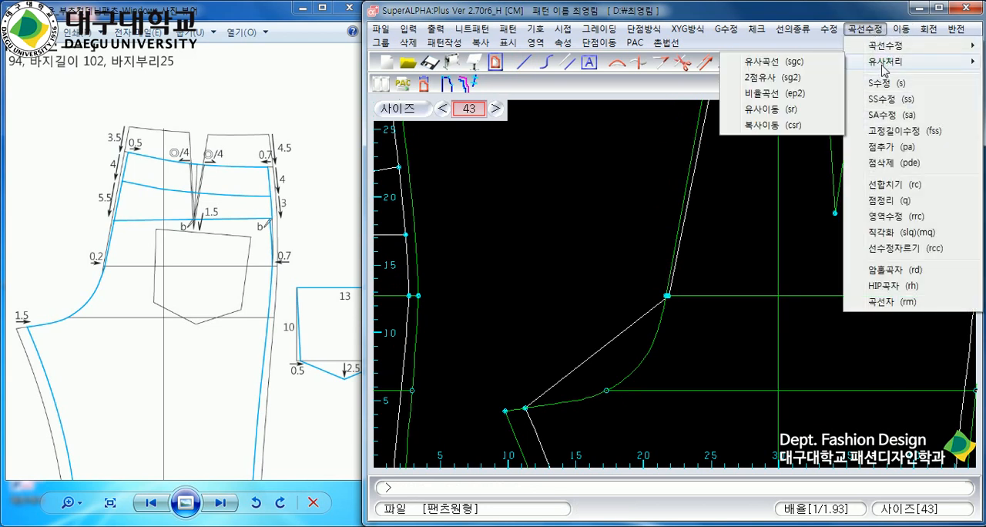
{"action": "left_click", "coordinate": [817, 70]}
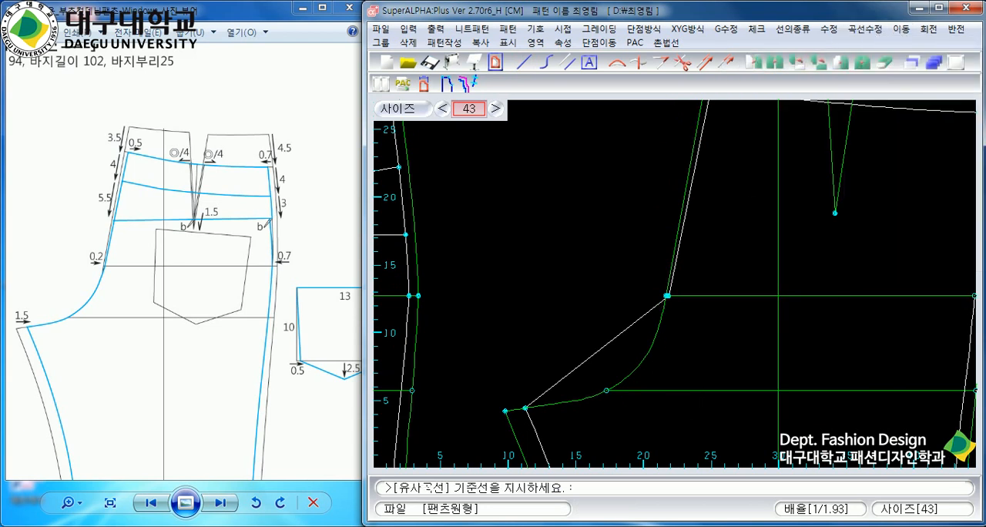
{"action": "left_click", "coordinate": [656, 335]}
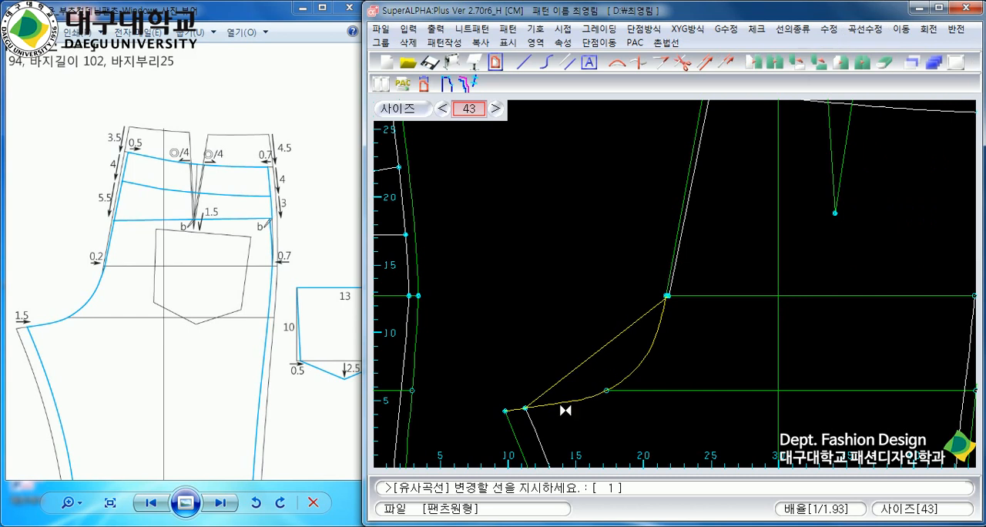
{"action": "right_click", "coordinate": [734, 275]}
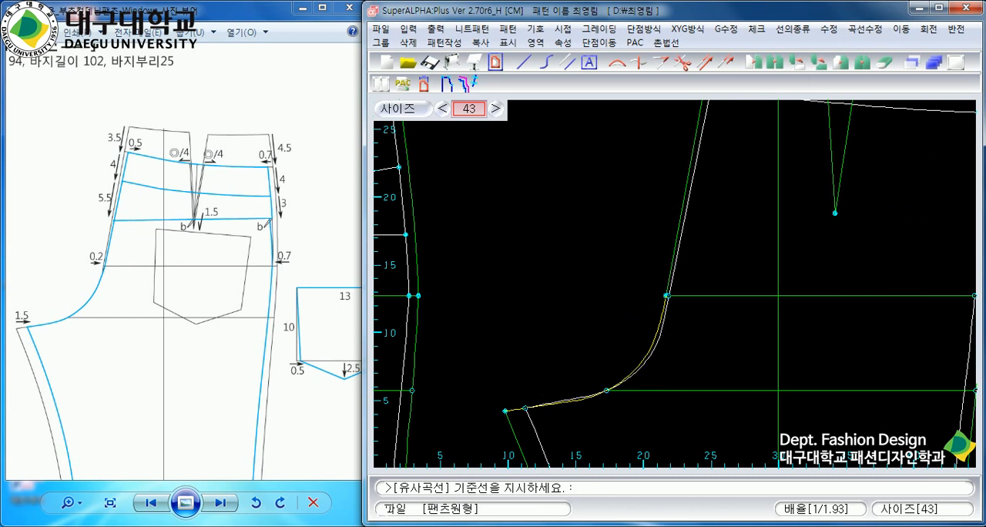
Undo the similar-curve change and the straight crotch line.
{"action": "left_click", "coordinate": [667, 330]}
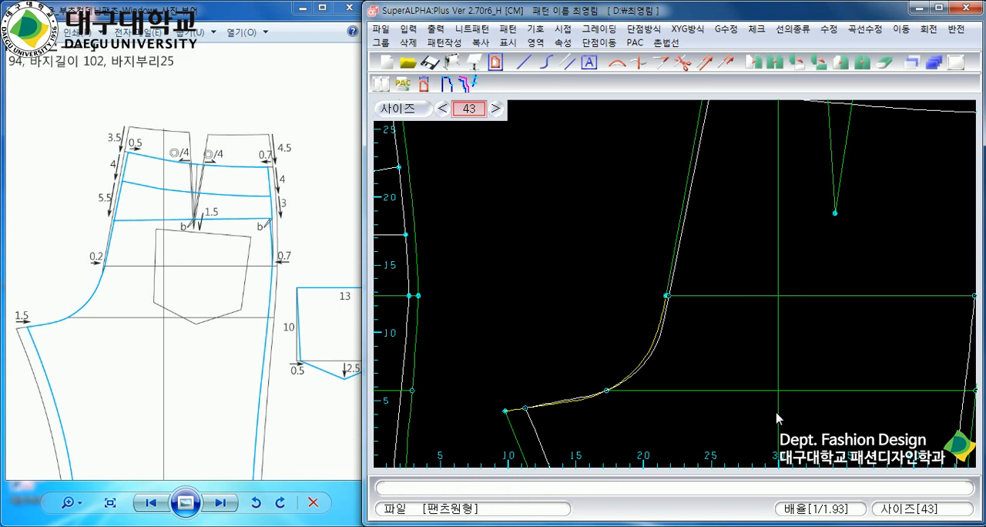
{"action": "key", "text": "Return"}
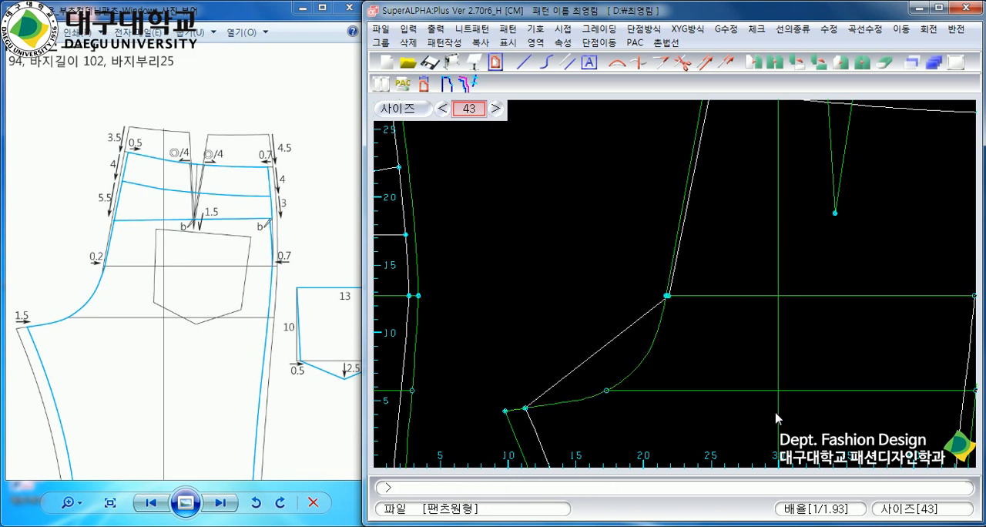
{"action": "type", "text": "u"}
{"action": "key", "text": "Return"}
Create a new crotch curve from the original with the two-point similar command (2점유사), from the new centre-back line's lower end to the new inseam's top.
{"action": "left_click", "coordinate": [865, 28]}
{"action": "mouse_move", "coordinate": [879, 66]}
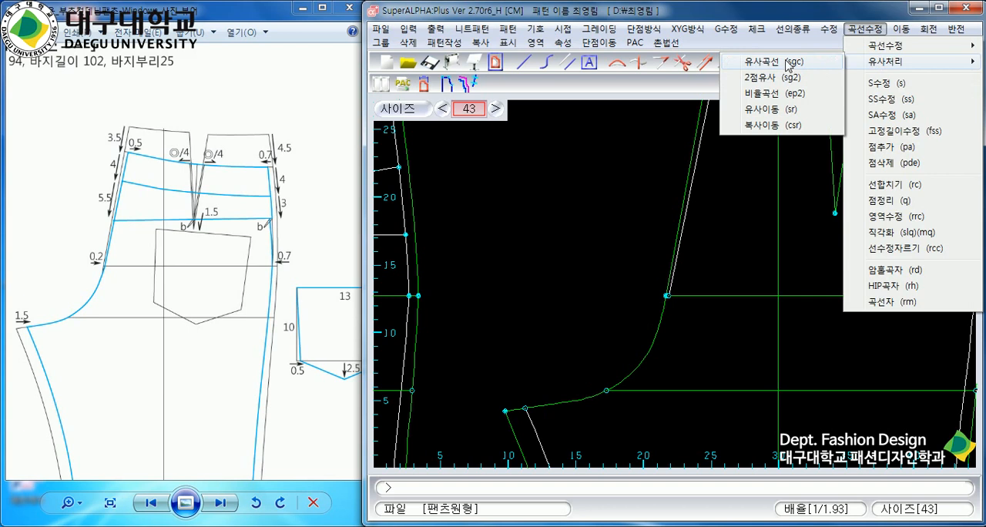
{"action": "left_click", "coordinate": [781, 85]}
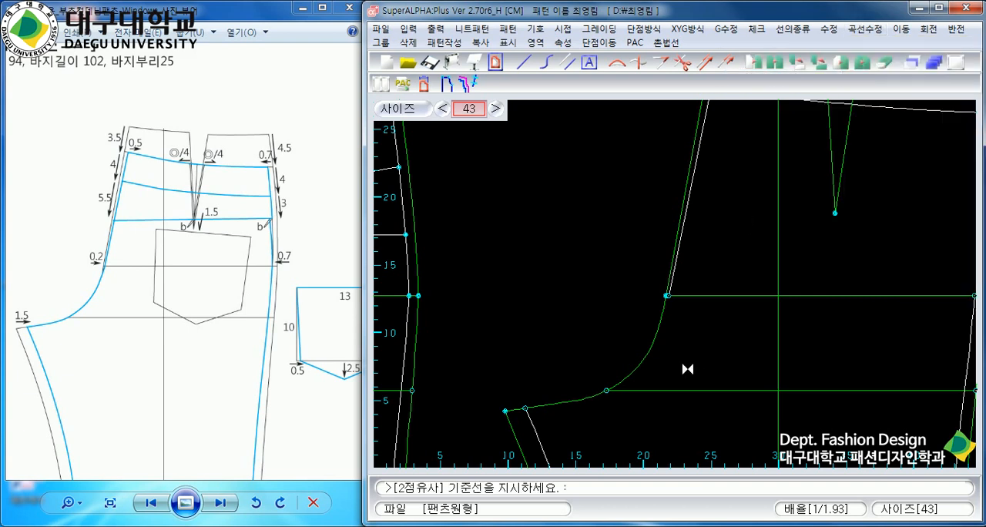
{"action": "scroll", "coordinate": [678, 282], "scroll_direction": "up", "scroll_amount": 2}
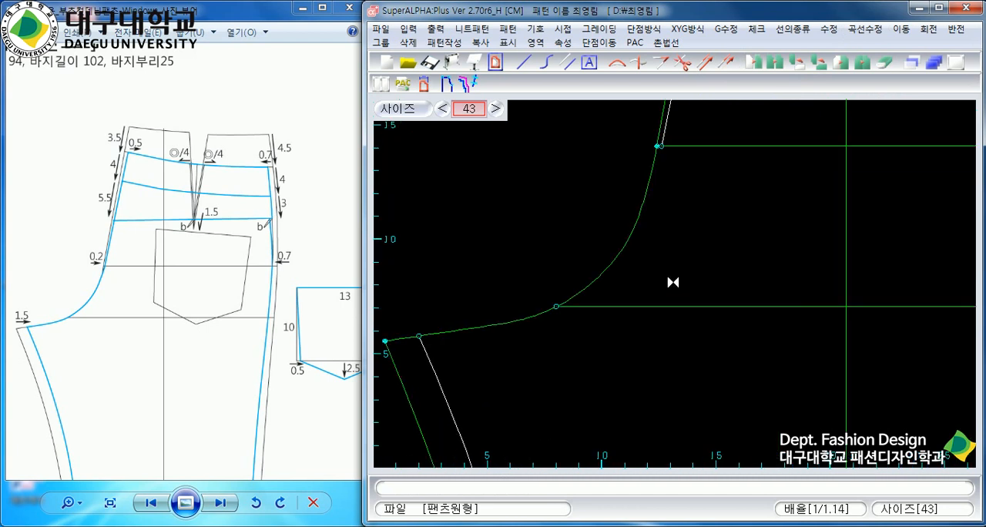
{"action": "left_click", "coordinate": [645, 147]}
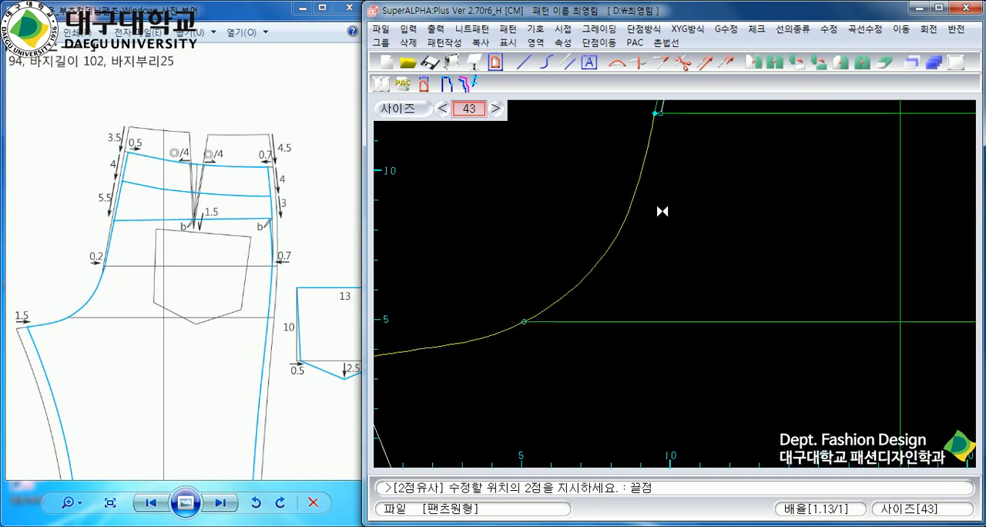
{"action": "scroll", "coordinate": [691, 282], "scroll_direction": "down", "scroll_amount": 1}
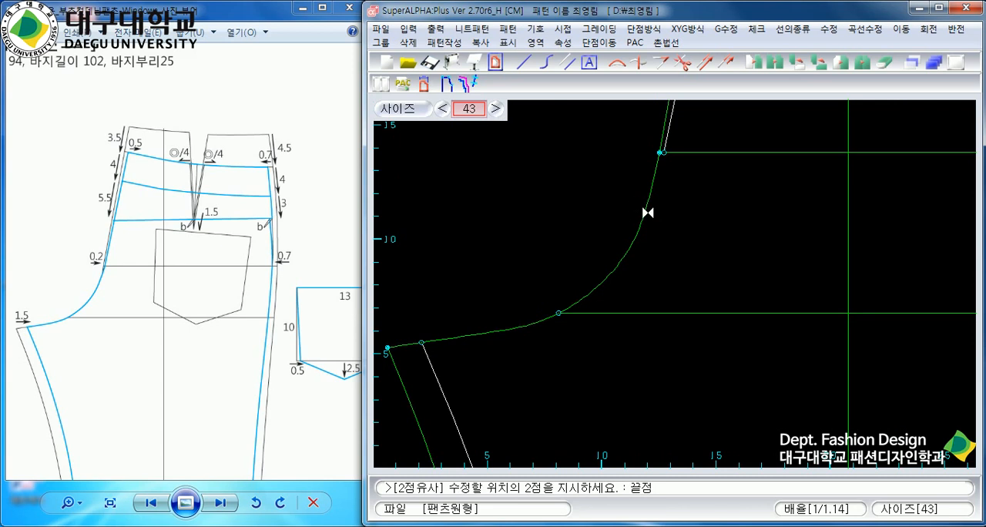
{"action": "scroll", "coordinate": [676, 286], "scroll_direction": "up", "scroll_amount": 1}
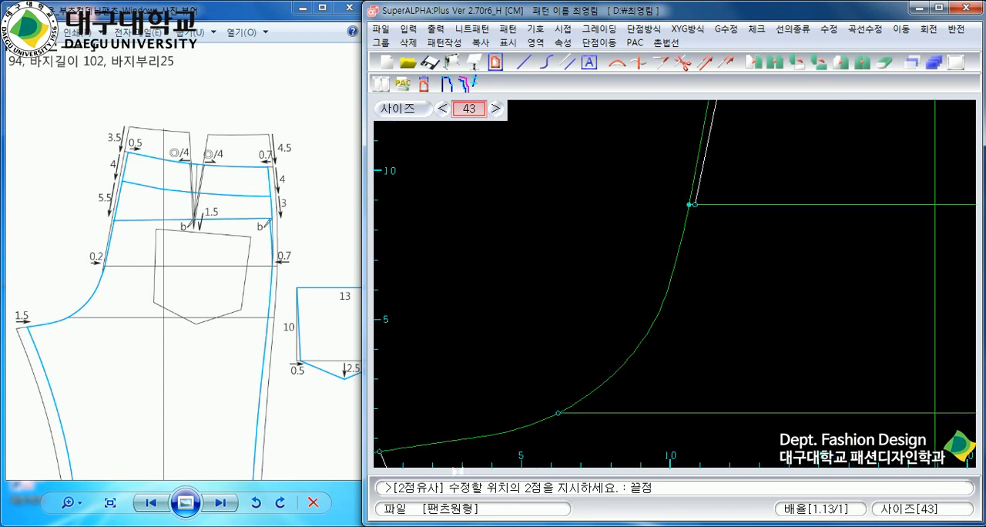
{"action": "scroll", "coordinate": [612, 282], "scroll_direction": "up", "scroll_amount": 3}
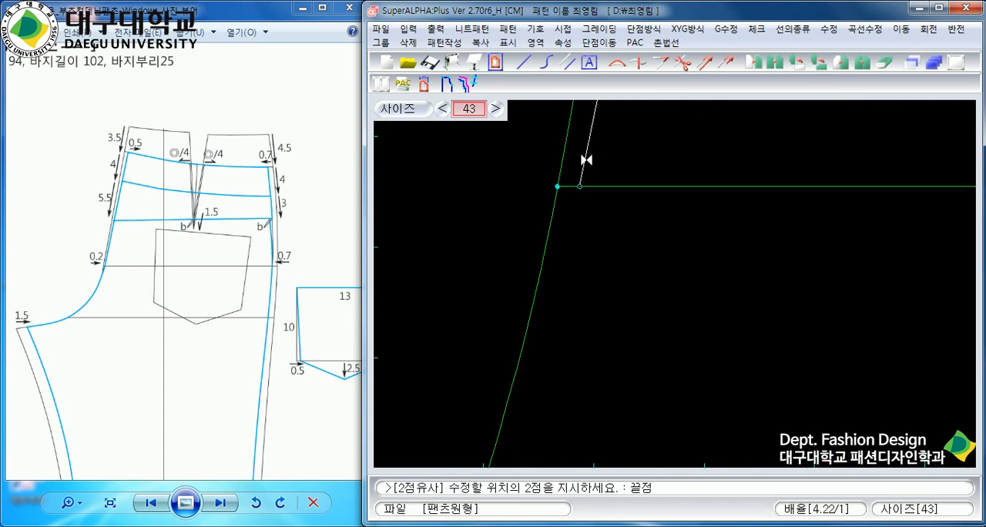
{"action": "left_click", "coordinate": [559, 186]}
{"action": "scroll", "coordinate": [745, 289], "scroll_direction": "down", "scroll_amount": 5}
{"action": "scroll", "coordinate": [693, 277], "scroll_direction": "up", "scroll_amount": 3}
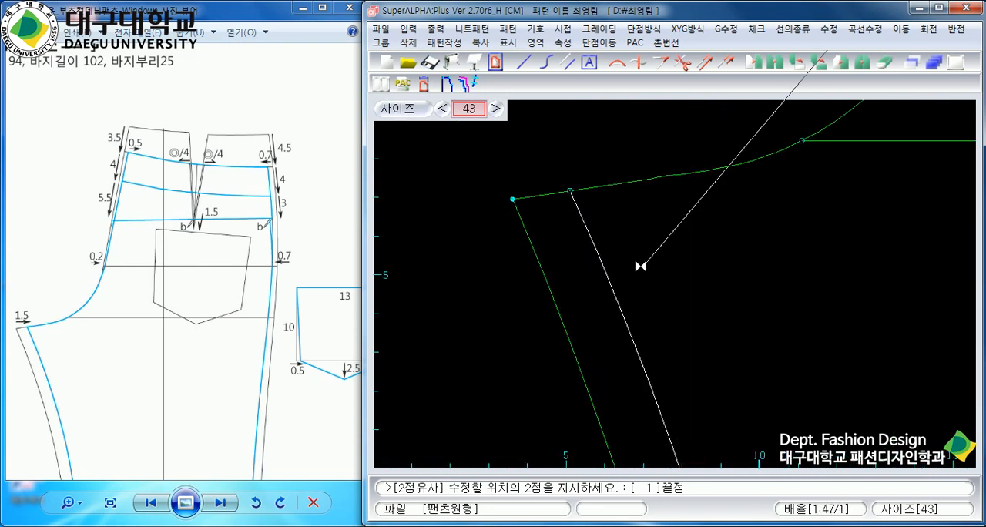
{"action": "left_click", "coordinate": [579, 212]}
{"action": "scroll", "coordinate": [753, 263], "scroll_direction": "down", "scroll_amount": 5}
{"action": "scroll", "coordinate": [744, 224], "scroll_direction": "up", "scroll_amount": 4}
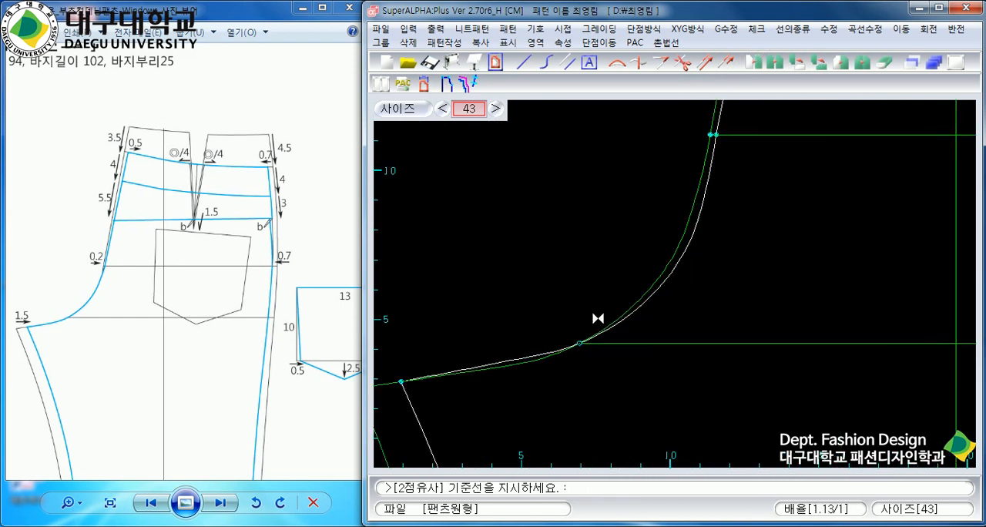
{"action": "right_click", "coordinate": [665, 291]}
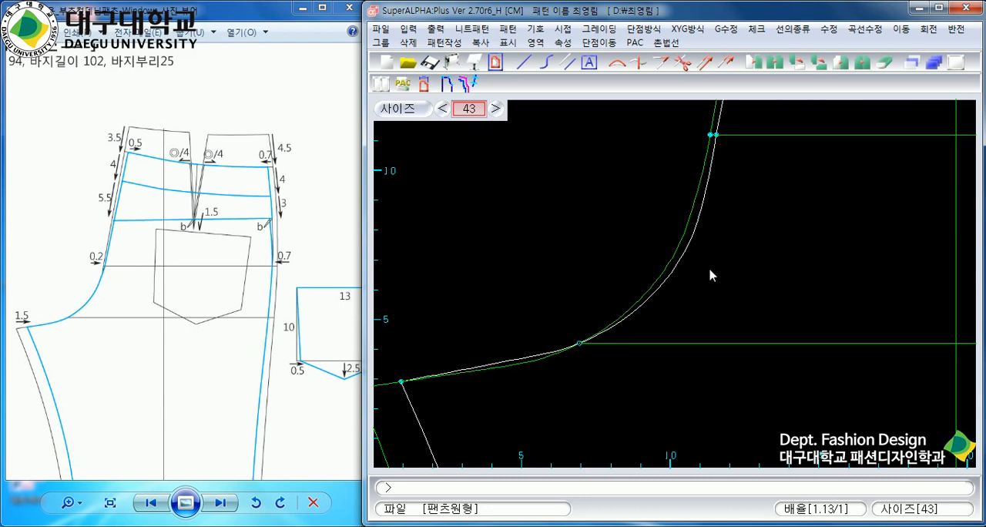
Edit the new crotch curve with SS수정, moving the point just below the hip line slightly towards the original curve.
{"action": "scroll", "coordinate": [675, 291], "scroll_direction": "up", "scroll_amount": 1}
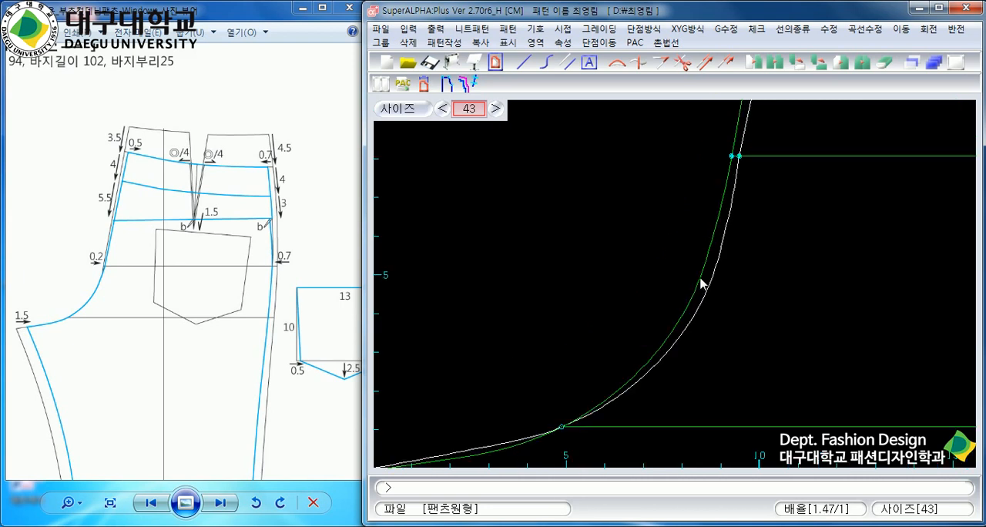
{"action": "scroll", "coordinate": [753, 220], "scroll_direction": "down", "scroll_amount": 3}
{"action": "scroll", "coordinate": [727, 224], "scroll_direction": "up", "scroll_amount": 2}
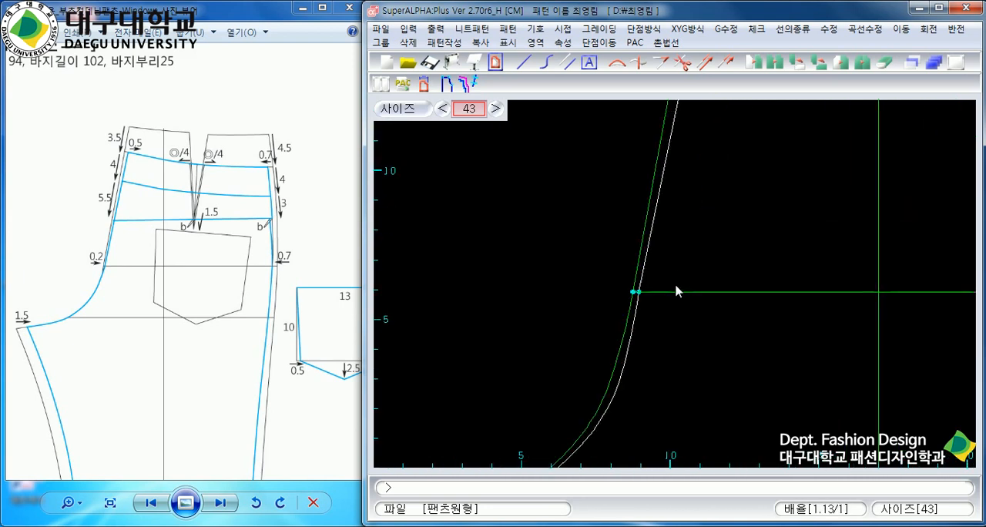
{"action": "scroll", "coordinate": [657, 305], "scroll_direction": "up", "scroll_amount": 2}
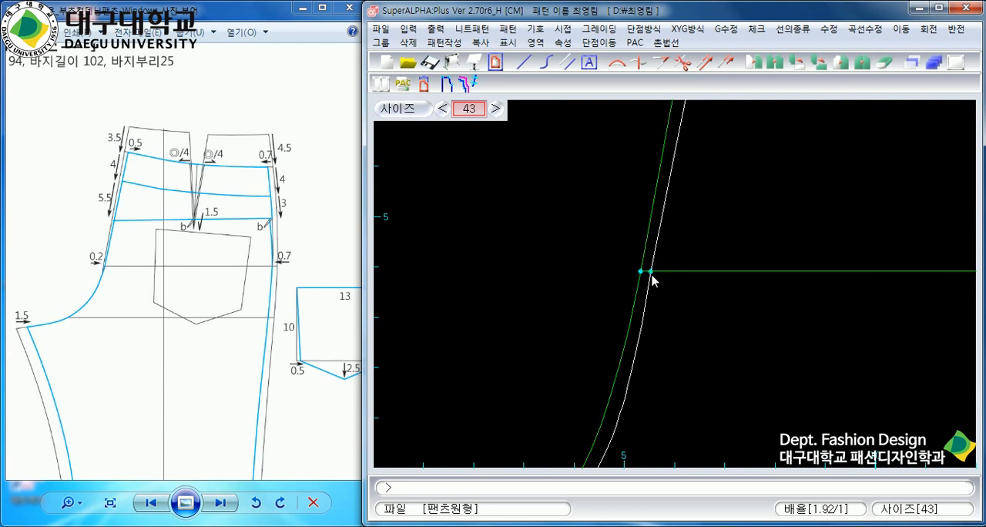
{"action": "left_click", "coordinate": [650, 271]}
{"action": "left_click", "coordinate": [865, 28]}
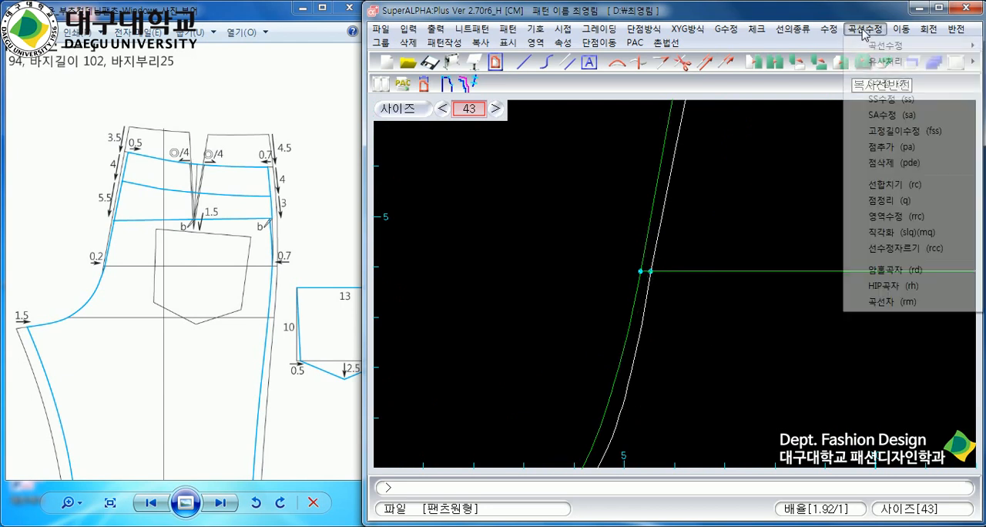
{"action": "left_click", "coordinate": [880, 98]}
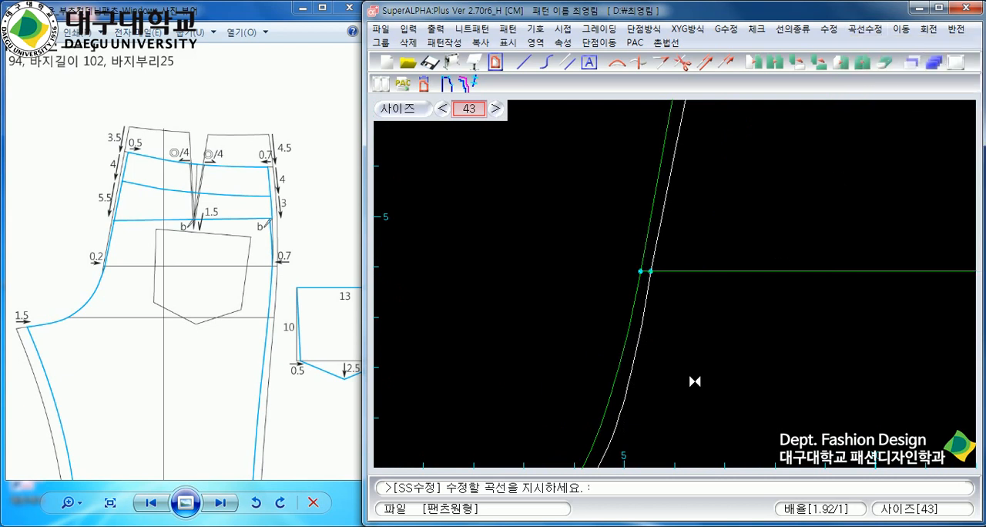
{"action": "left_click", "coordinate": [628, 386]}
{"action": "scroll", "coordinate": [652, 374], "scroll_direction": "down", "scroll_amount": 2}
{"action": "scroll", "coordinate": [661, 349], "scroll_direction": "up", "scroll_amount": 3}
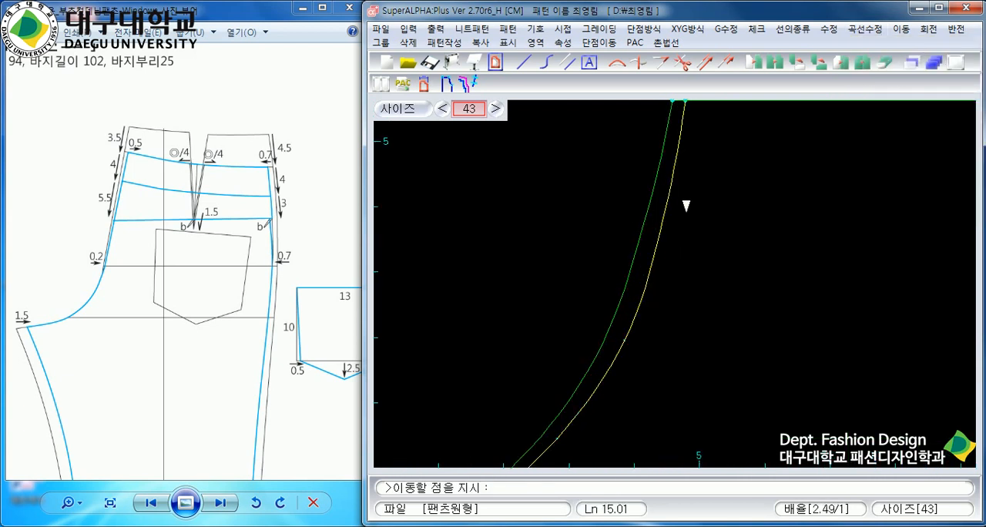
{"action": "left_click", "coordinate": [661, 227]}
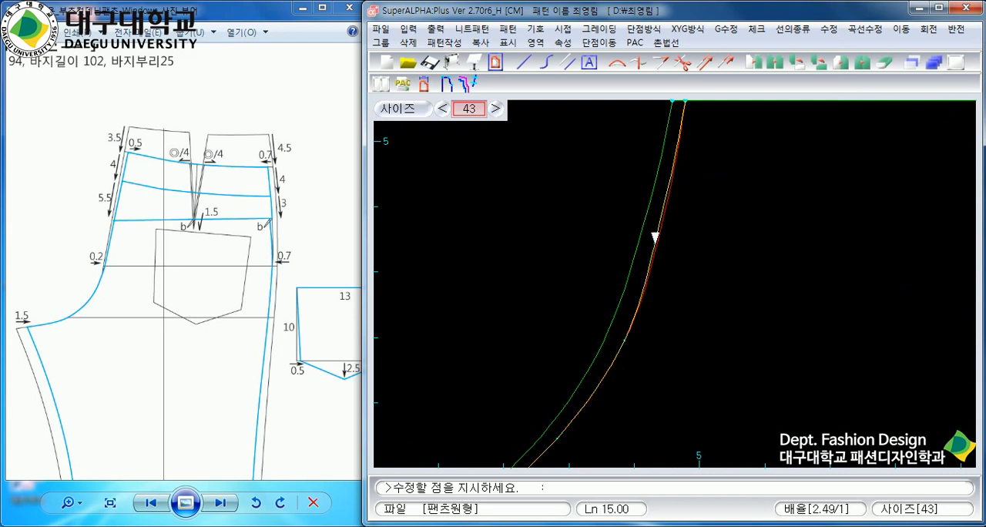
{"action": "left_click", "coordinate": [654, 238]}
Fine-tune the crotch curve's points in the bend between the hip line and crotch line for a smooth transition, and finish the edit.
{"action": "scroll", "coordinate": [662, 262], "scroll_direction": "down", "scroll_amount": 2}
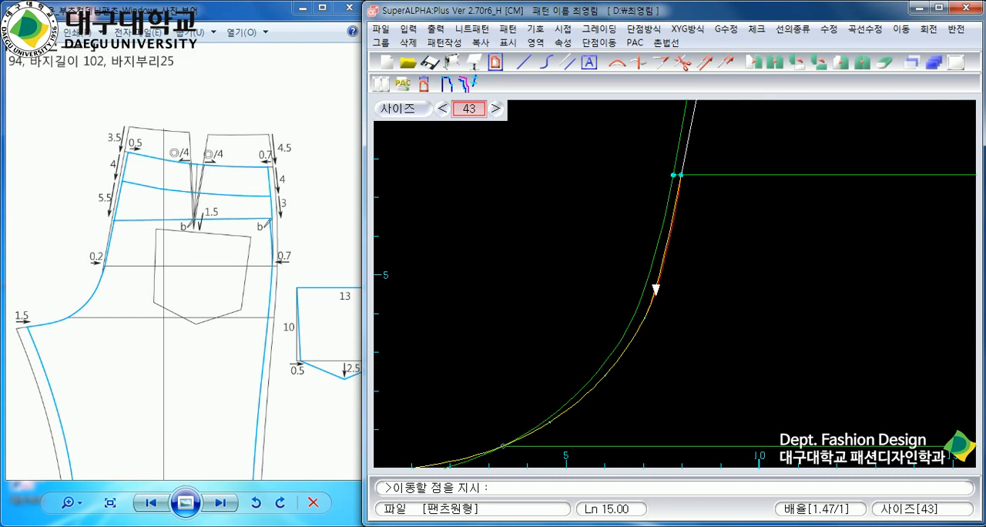
{"action": "left_click", "coordinate": [645, 309]}
{"action": "left_click", "coordinate": [649, 307]}
{"action": "left_click", "coordinate": [658, 258]}
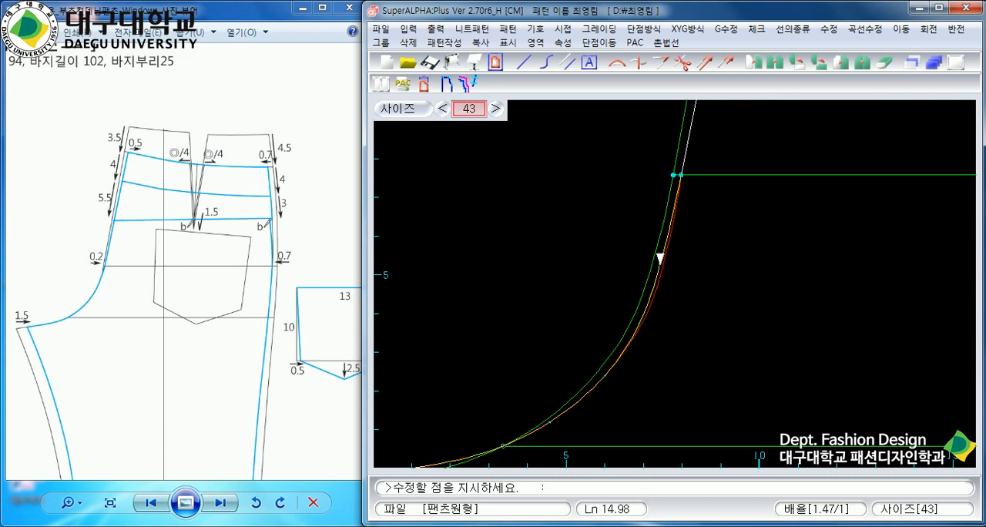
{"action": "left_click", "coordinate": [659, 261]}
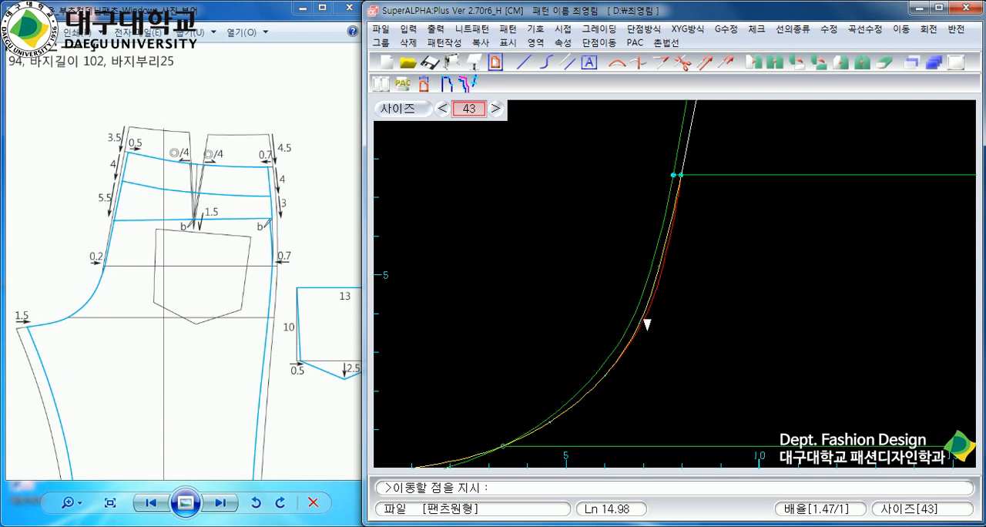
{"action": "left_click", "coordinate": [640, 319]}
{"action": "left_click", "coordinate": [639, 321]}
{"action": "left_click", "coordinate": [660, 262]}
{"action": "left_click", "coordinate": [660, 264]}
{"action": "right_click", "coordinate": [698, 245]}
{"action": "right_click", "coordinate": [737, 286]}
{"action": "scroll", "coordinate": [743, 290], "scroll_direction": "down", "scroll_amount": 5}
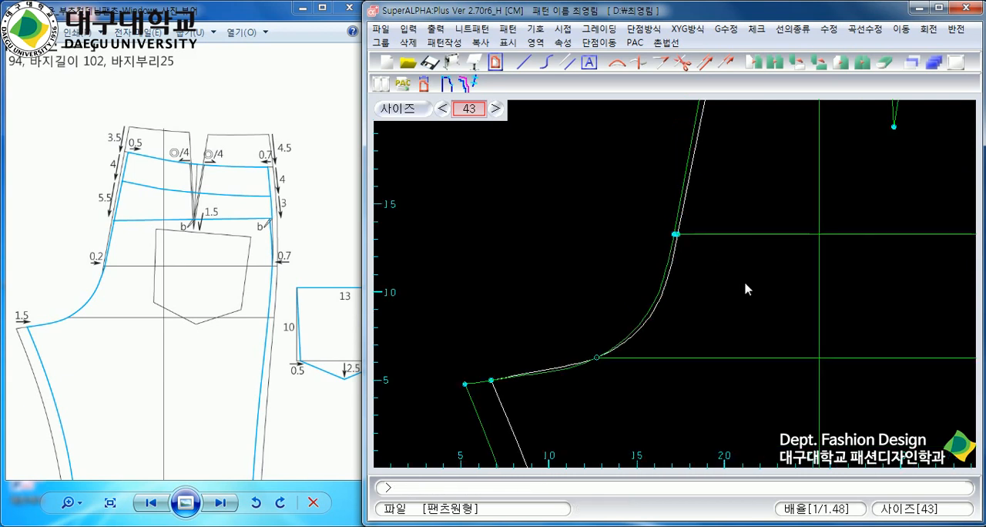
Enlarge the waist-to-hip area of the reference drawing in Windows Photo Viewer to read the side-seam measurements.
{"action": "scroll", "coordinate": [676, 286], "scroll_direction": "up", "scroll_amount": 3}
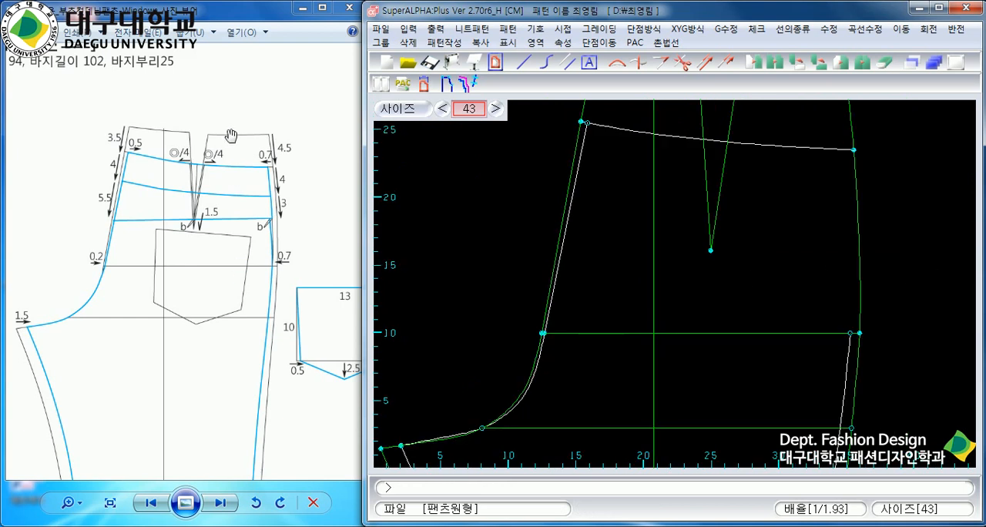
{"action": "left_click", "coordinate": [300, 164]}
{"action": "scroll", "coordinate": [262, 166], "scroll_direction": "down", "scroll_amount": 1}
{"action": "scroll", "coordinate": [262, 171], "scroll_direction": "up", "scroll_amount": 1}
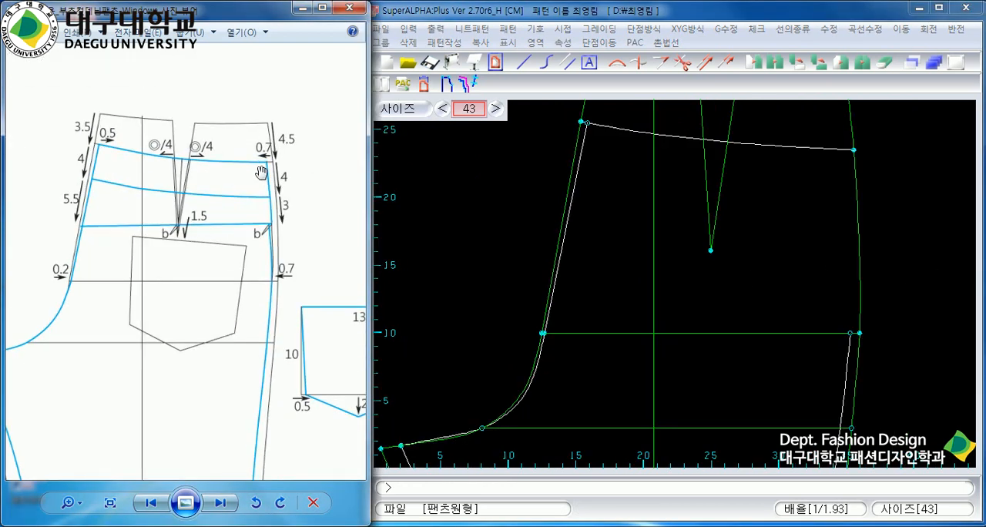
In SuperALPHA:Plus, draw a two-point line from 0.7 cm inside the lowered waistline's side end to the new side seam's top on the hip line.
{"action": "left_click", "coordinate": [818, 223]}
{"action": "left_click", "coordinate": [523, 64]}
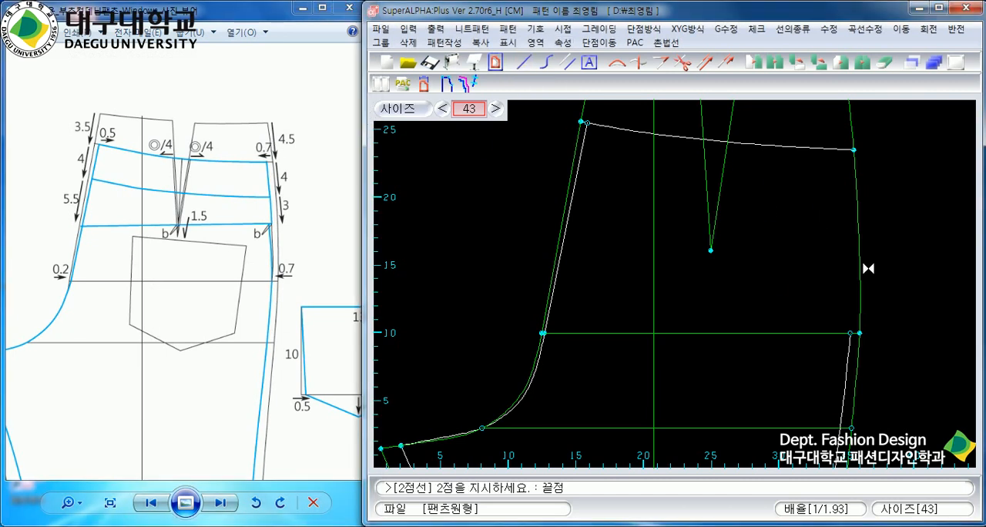
{"action": "type", "text": "0.7"}
{"action": "key", "text": "Return"}
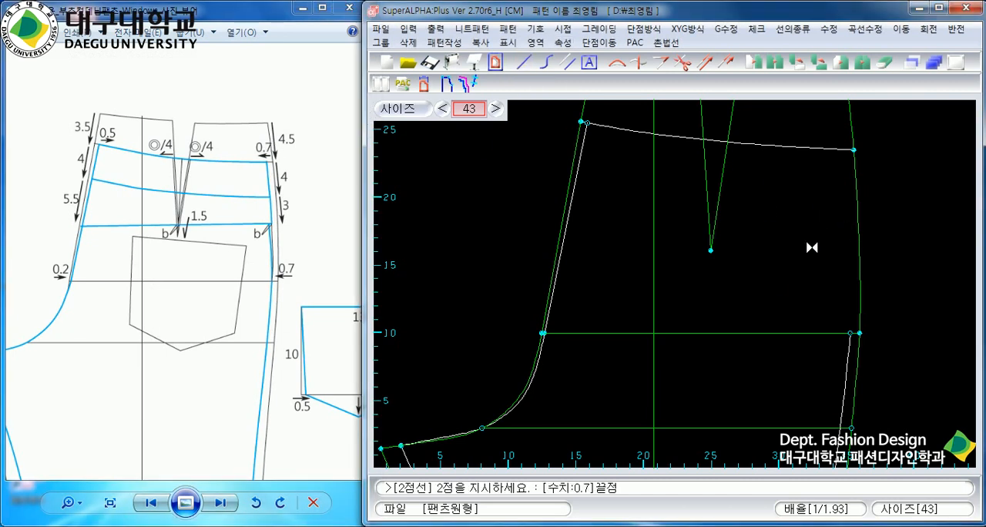
{"action": "left_click", "coordinate": [839, 150]}
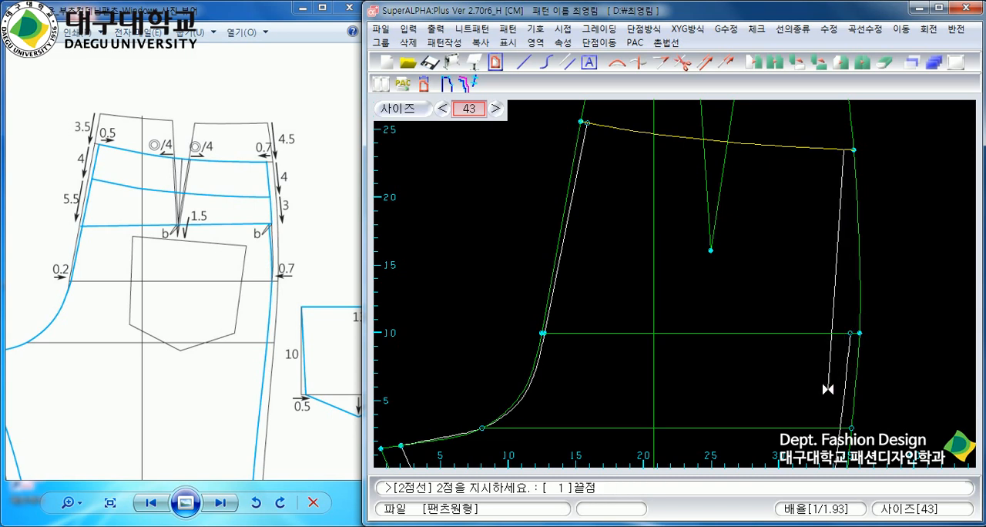
{"action": "left_click", "coordinate": [843, 359]}
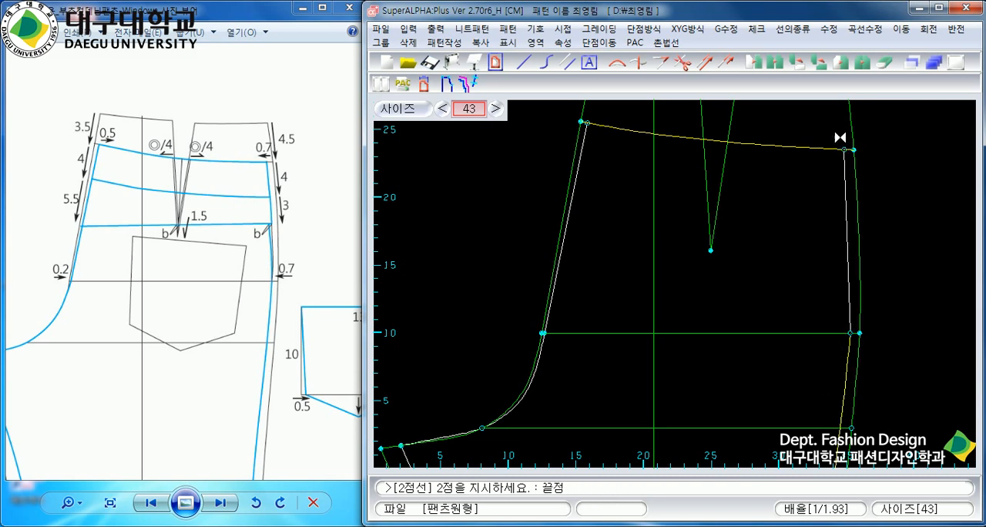
{"action": "right_click", "coordinate": [840, 187]}
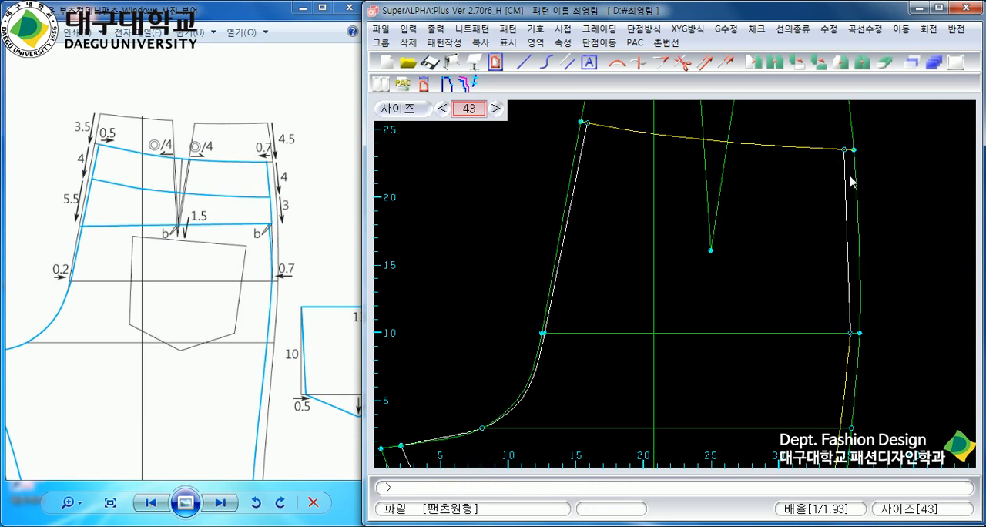
Reshape the straight upper side-seam line after the original side seam with the similar-curve command (유사곡선).
{"action": "left_click", "coordinate": [863, 28]}
{"action": "mouse_move", "coordinate": [887, 65]}
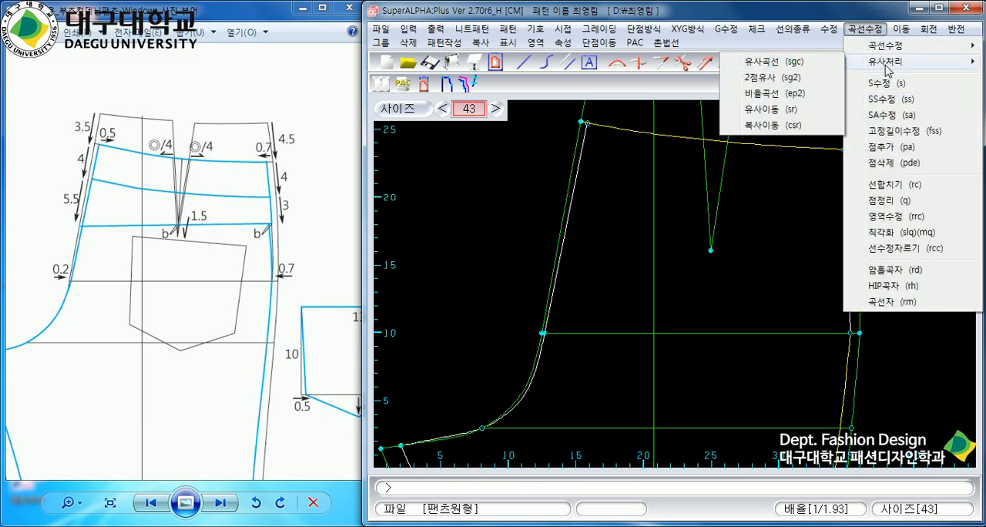
{"action": "left_click", "coordinate": [823, 63]}
{"action": "scroll", "coordinate": [812, 145], "scroll_direction": "down", "scroll_amount": 2}
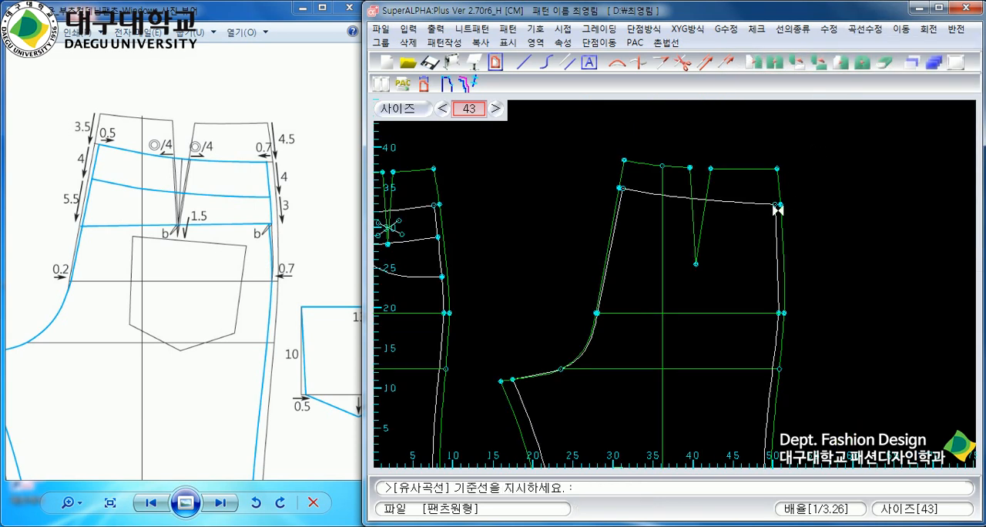
{"action": "scroll", "coordinate": [779, 194], "scroll_direction": "up", "scroll_amount": 3}
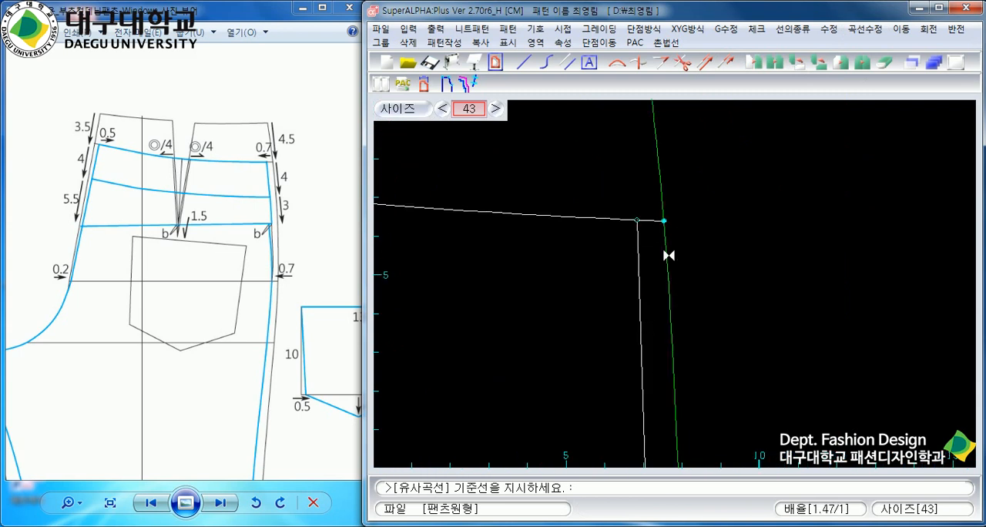
{"action": "left_click", "coordinate": [668, 255]}
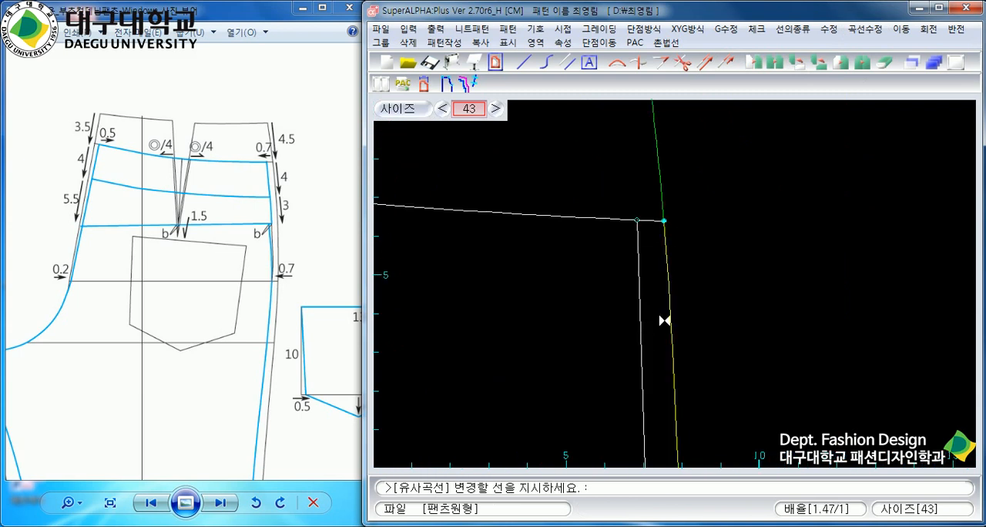
{"action": "left_click", "coordinate": [638, 268]}
{"action": "scroll", "coordinate": [599, 337], "scroll_direction": "down", "scroll_amount": 3}
{"action": "right_click", "coordinate": [629, 328]}
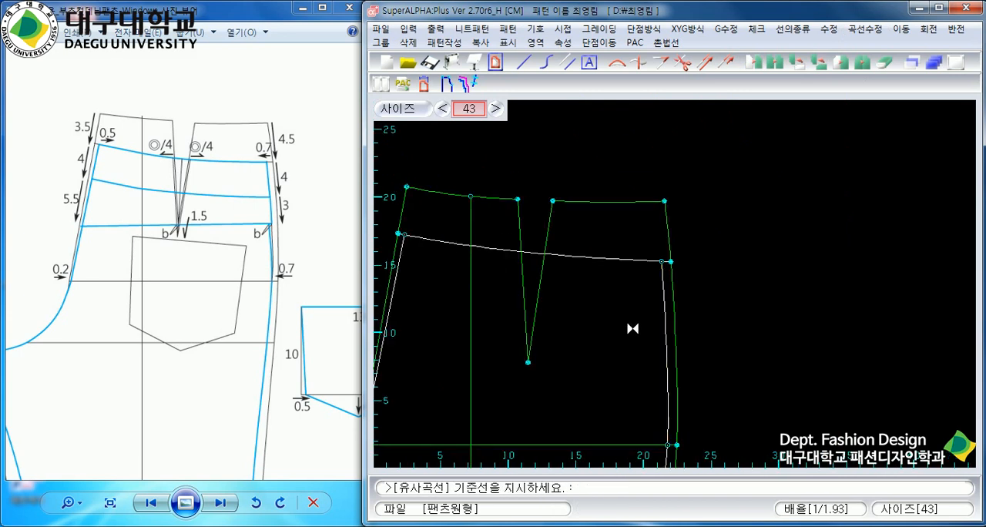
{"action": "scroll", "coordinate": [699, 399], "scroll_direction": "down", "scroll_amount": 3}
{"action": "scroll", "coordinate": [681, 353], "scroll_direction": "up", "scroll_amount": 1}
{"action": "scroll", "coordinate": [674, 285], "scroll_direction": "up", "scroll_amount": 1}
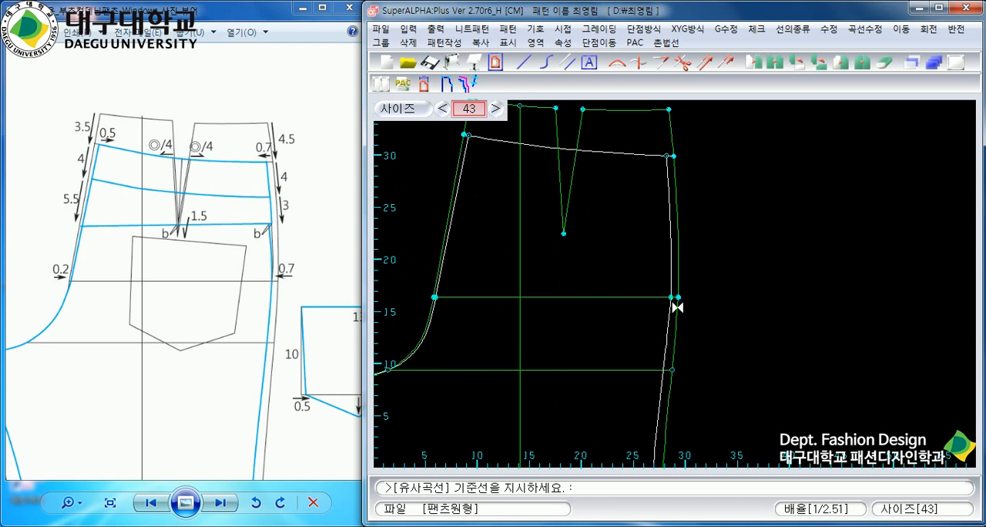
{"action": "right_click", "coordinate": [630, 252]}
{"action": "scroll", "coordinate": [654, 266], "scroll_direction": "down", "scroll_amount": 2}
{"action": "scroll", "coordinate": [676, 290], "scroll_direction": "up", "scroll_amount": 1}
{"action": "scroll", "coordinate": [676, 290], "scroll_direction": "up", "scroll_amount": 2}
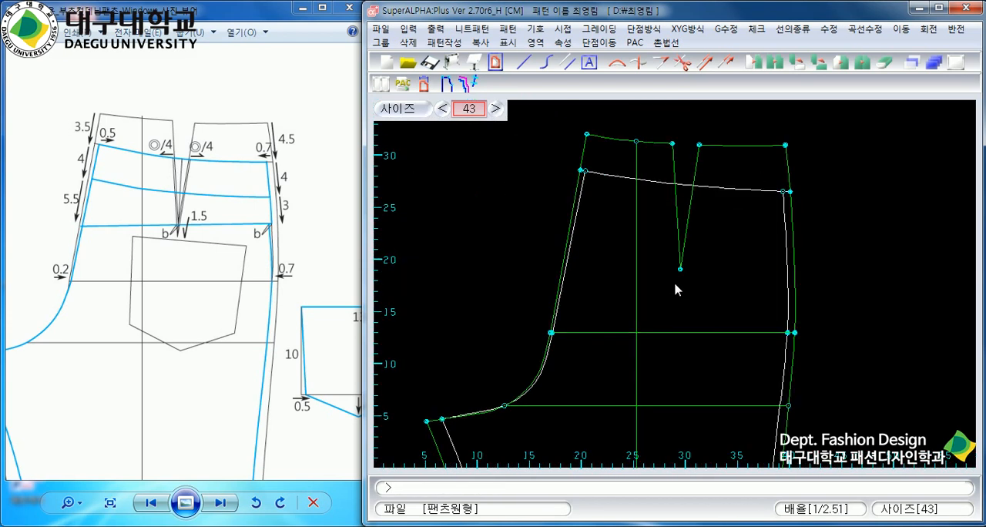